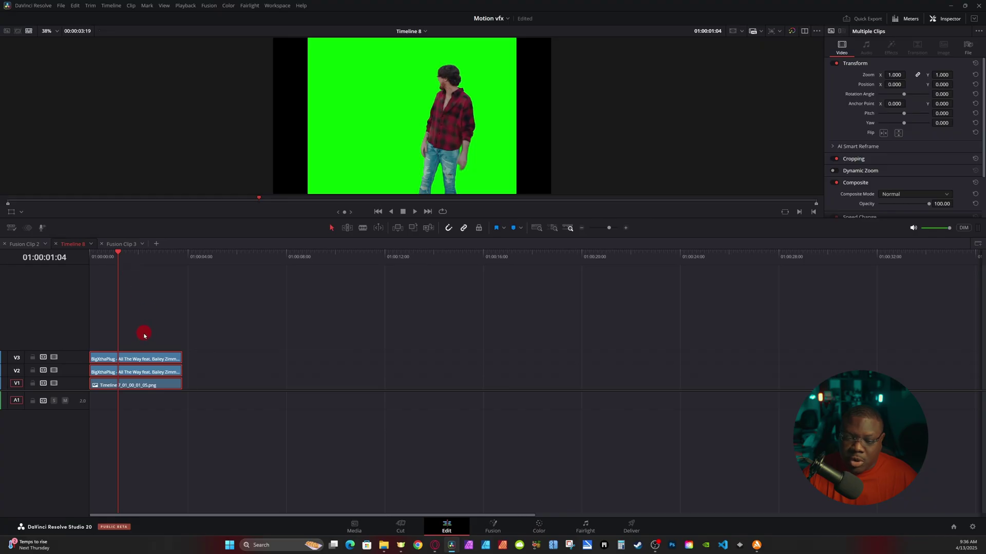
- Undo the clip move and return the original house footage on V2 to the timeline start
left_click(143, 350)
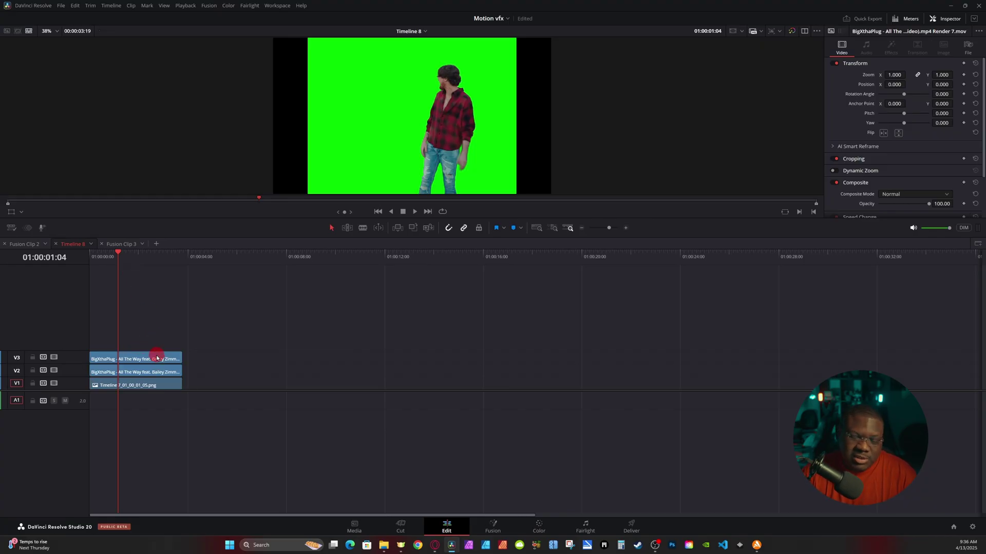
left_click(157, 352)
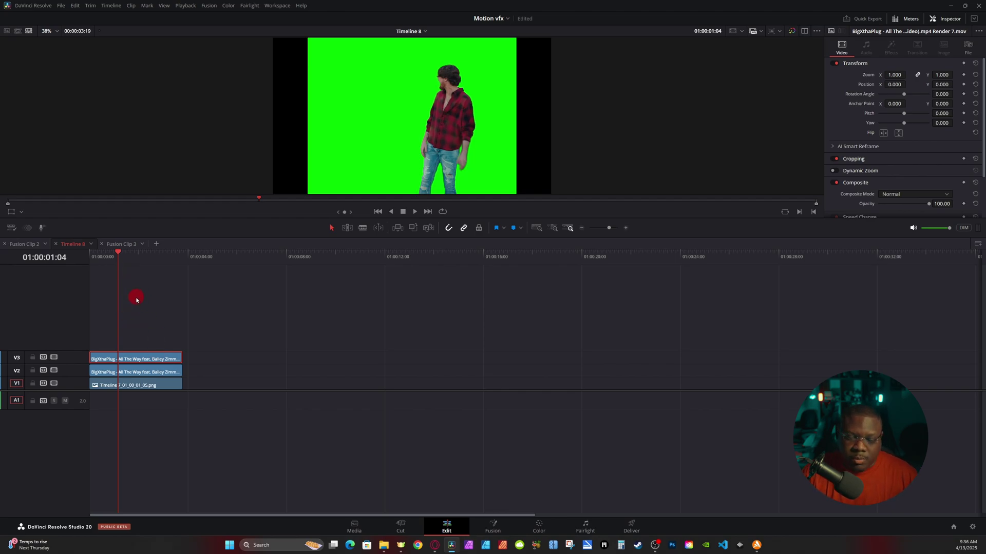
key("ctrl+z")
left_click(138, 372)
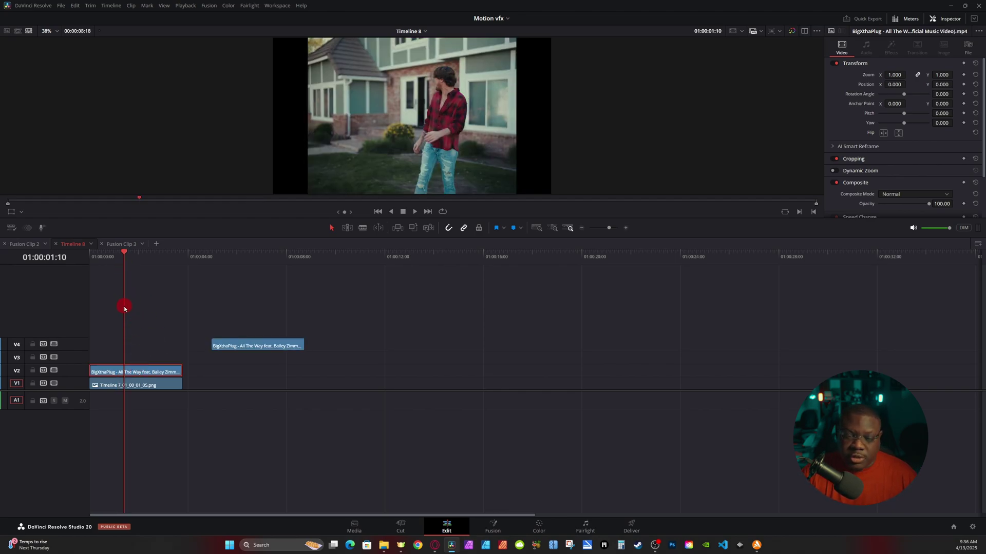
left_click_drag(124, 306, 139, 377)
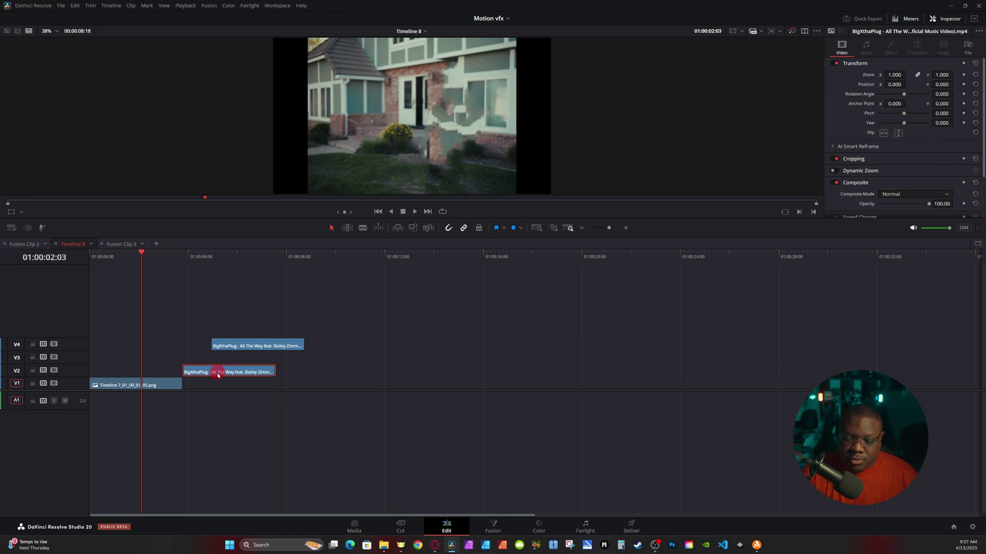
left_click_drag(217, 372, 121, 370)
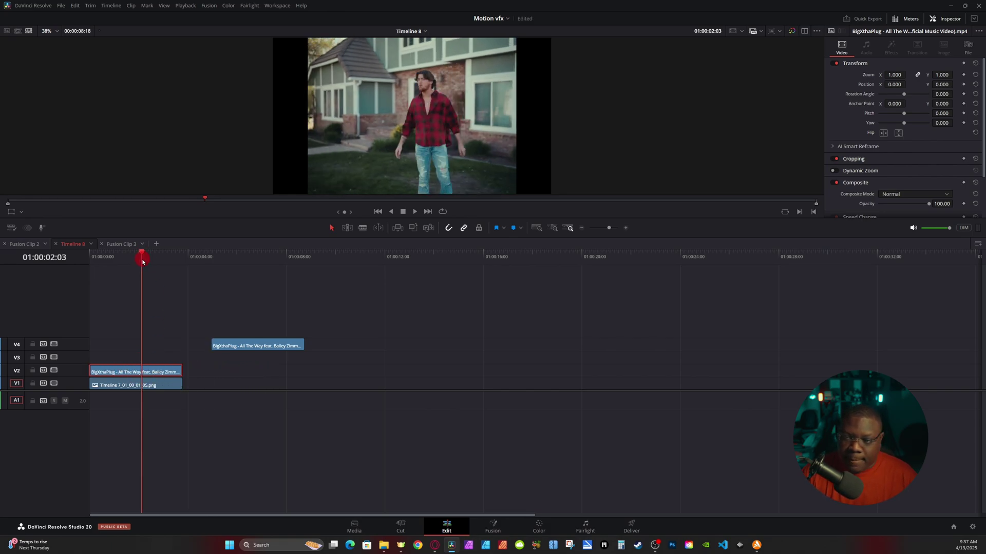
- Scrub the house footage to a frame around 01:00:01:13 and select the clip
left_click_drag(142, 262, 99, 264)
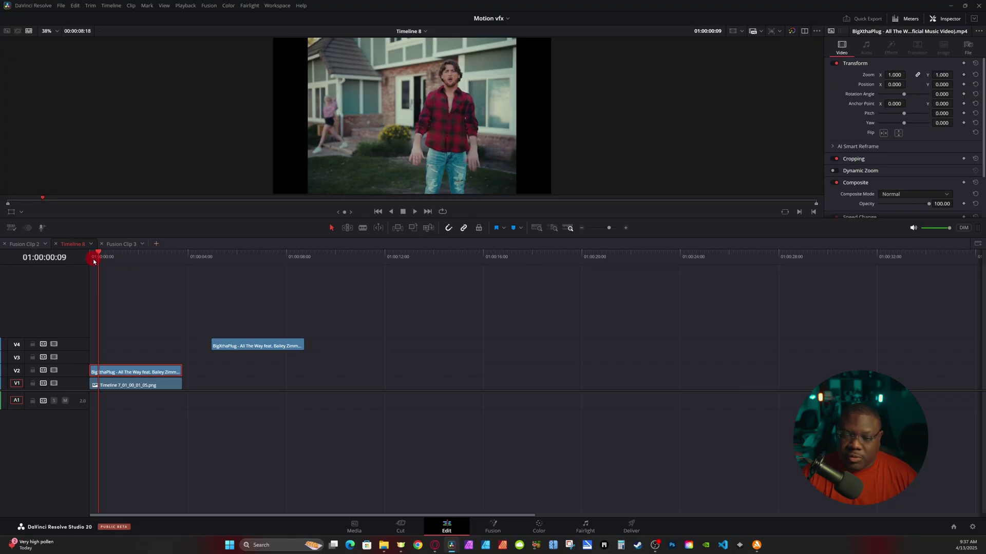
left_click_drag(99, 257, 127, 256)
left_click(145, 382)
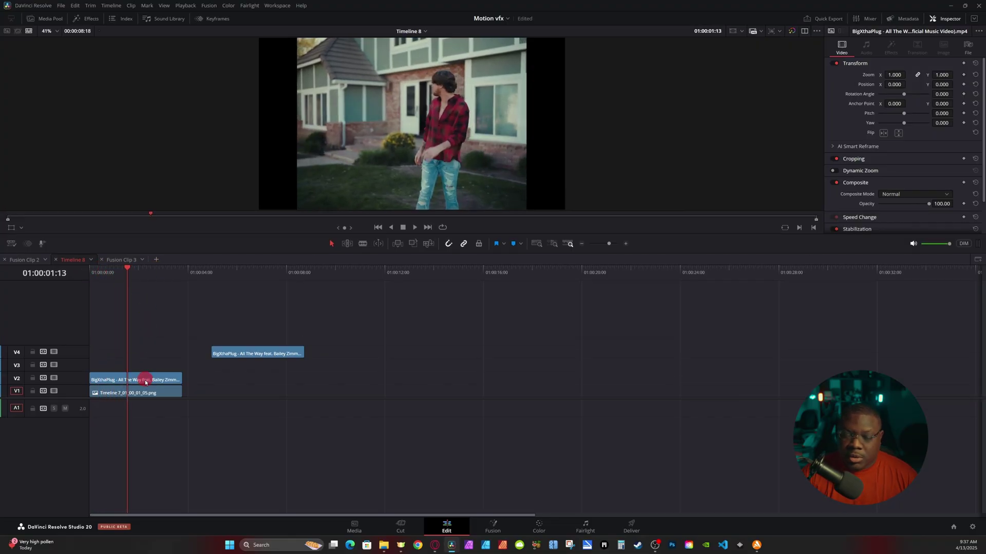
- Export the current frame as a still in JPEG Files format
left_click(59, 5)
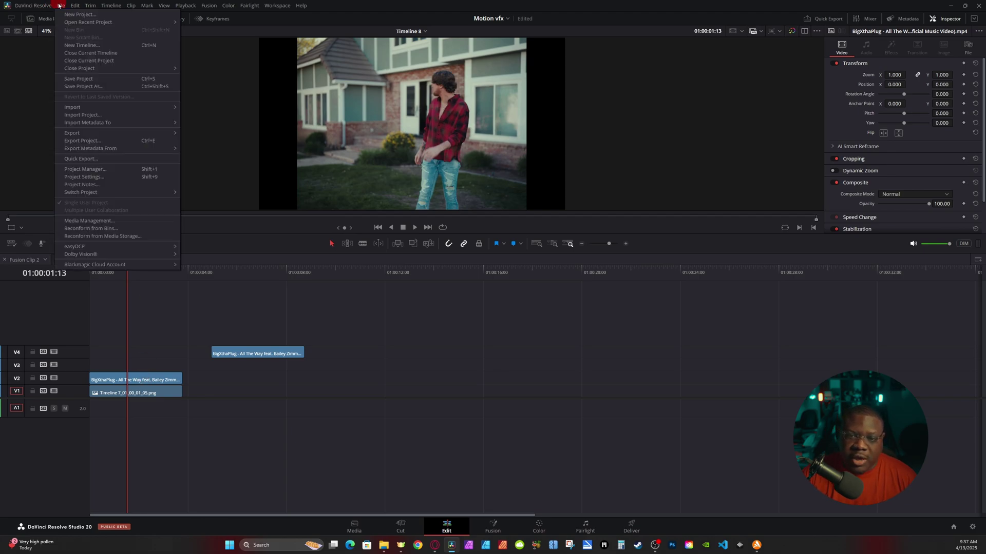
mouse_move(94, 134)
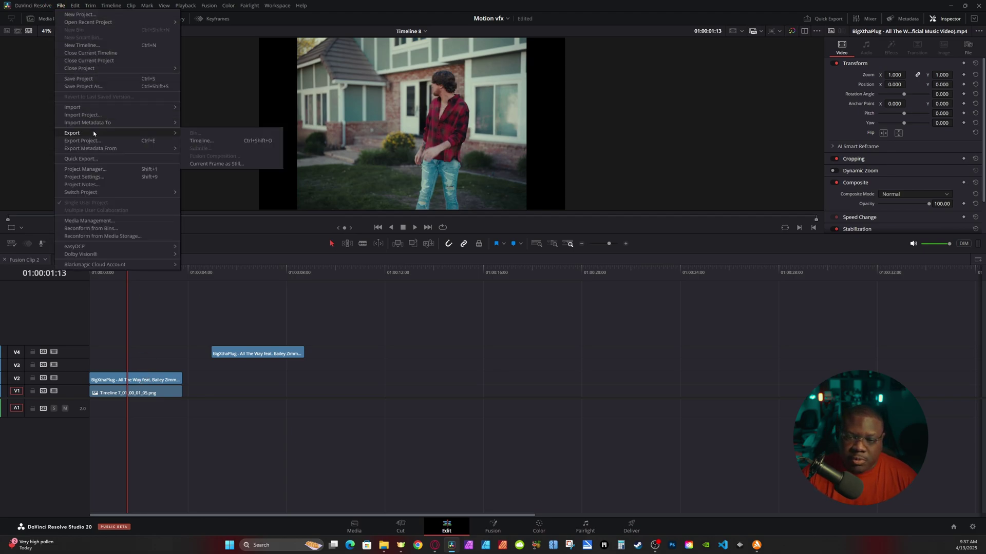
left_click(212, 165)
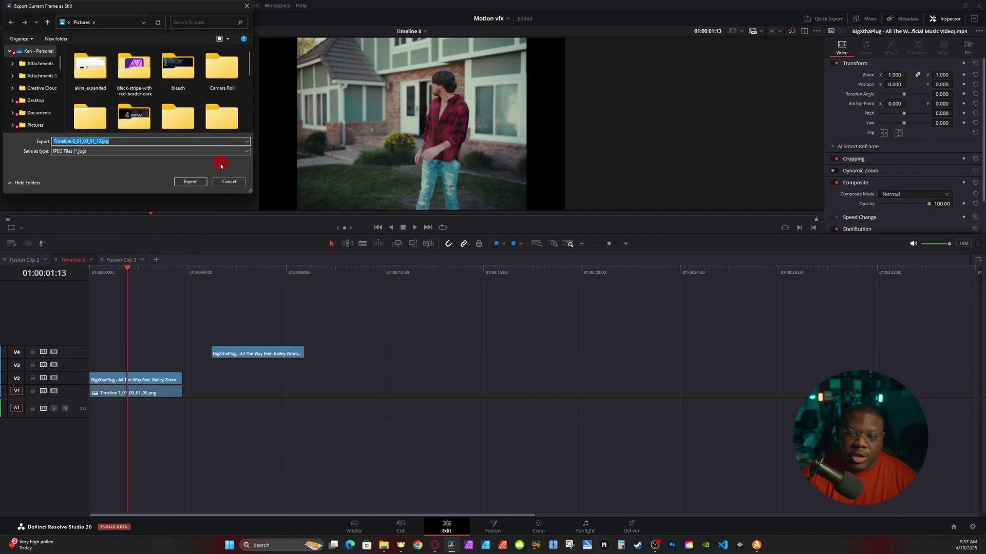
left_click(192, 184)
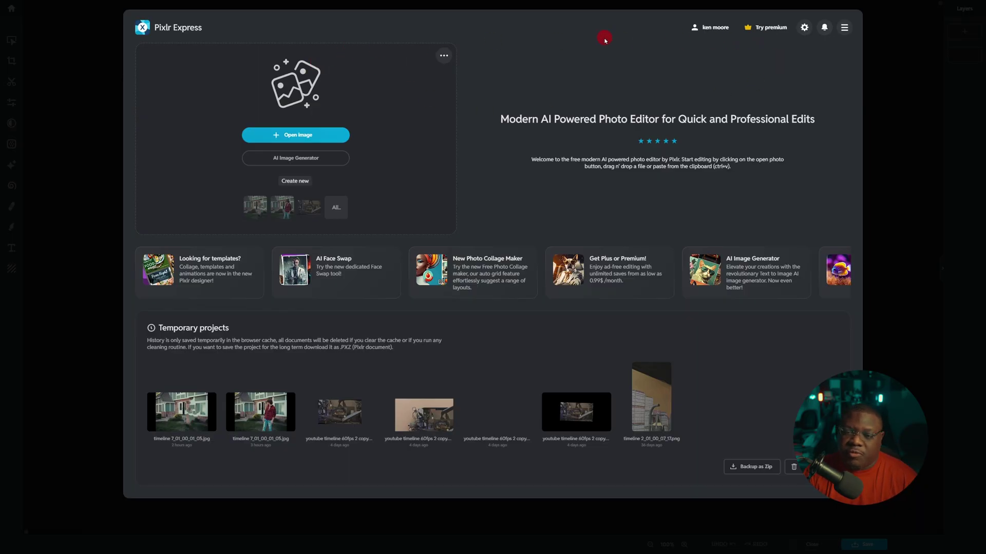
- Open the exported house frame and lasso the man with the AI Remove object tool
left_click(326, 136)
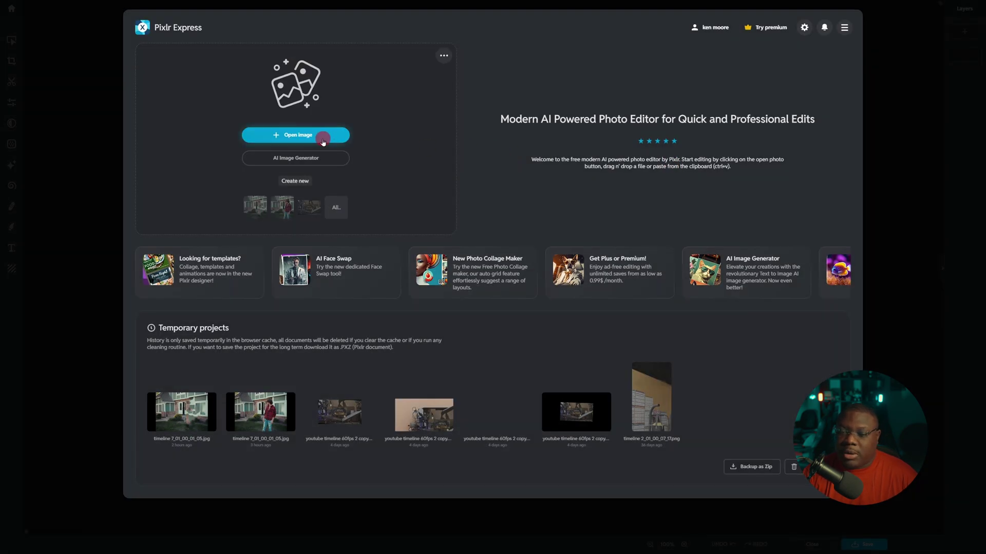
left_click(323, 136)
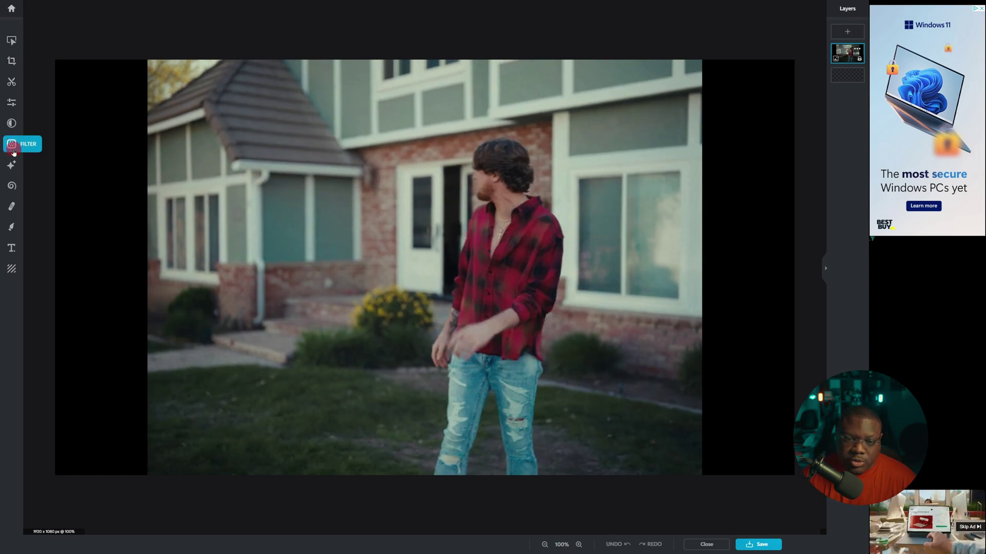
left_click(12, 165)
scroll(81, 132, "down", 6)
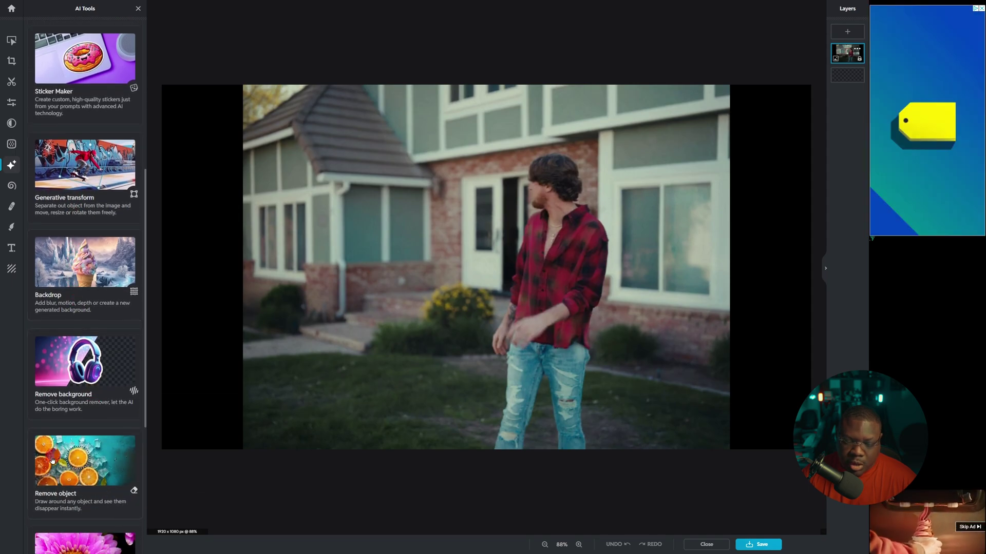
left_click(83, 474)
mouse_move(560, 148)
left_mouse_down()
mouse_move(517, 176)
mouse_move(524, 215)
mouse_move(490, 317)
mouse_move(490, 407)
left_mouse_up()
left_click_drag(492, 457, 599, 458)
mouse_move(601, 415)
left_mouse_down()
mouse_move(625, 287)
mouse_move(622, 231)
mouse_move(596, 197)
mouse_move(590, 155)
left_mouse_up()
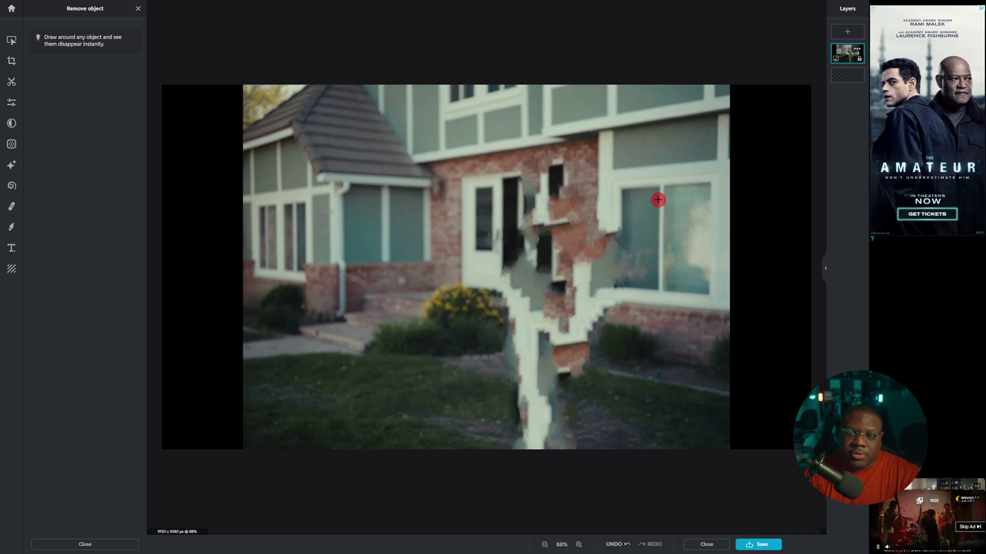
- Save the clean plate as a 1920×1080 JPG High, replacing the earlier exported frame
left_click(758, 544)
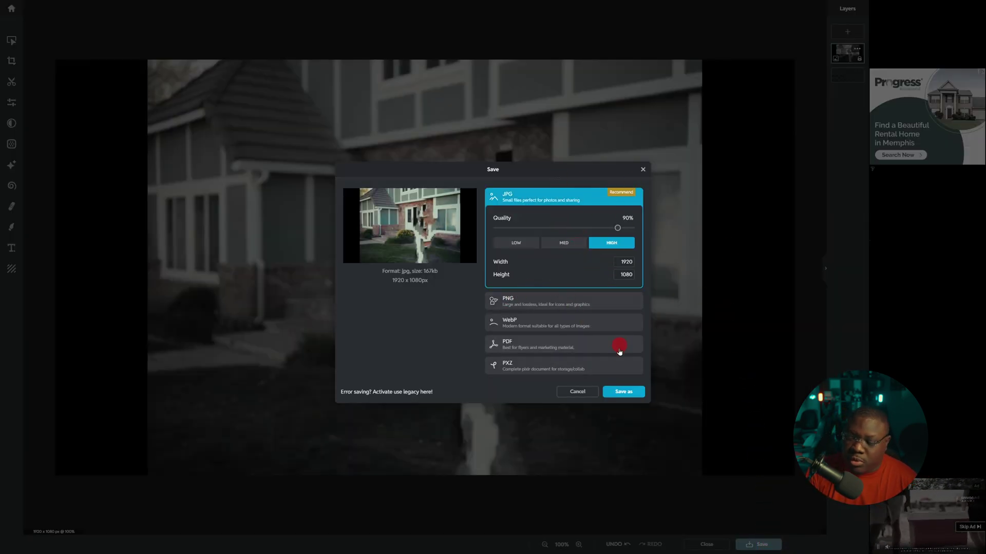
left_click(625, 392)
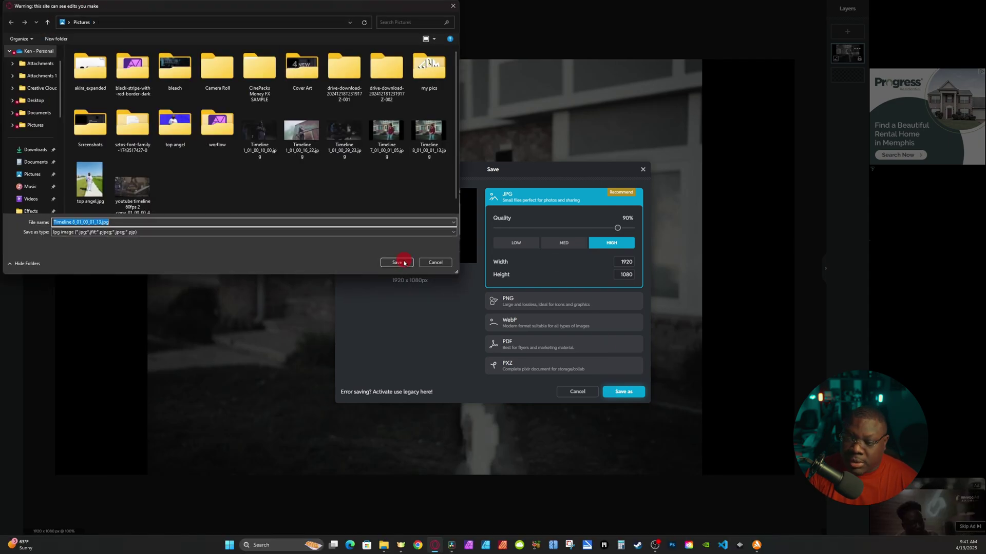
left_click(405, 263)
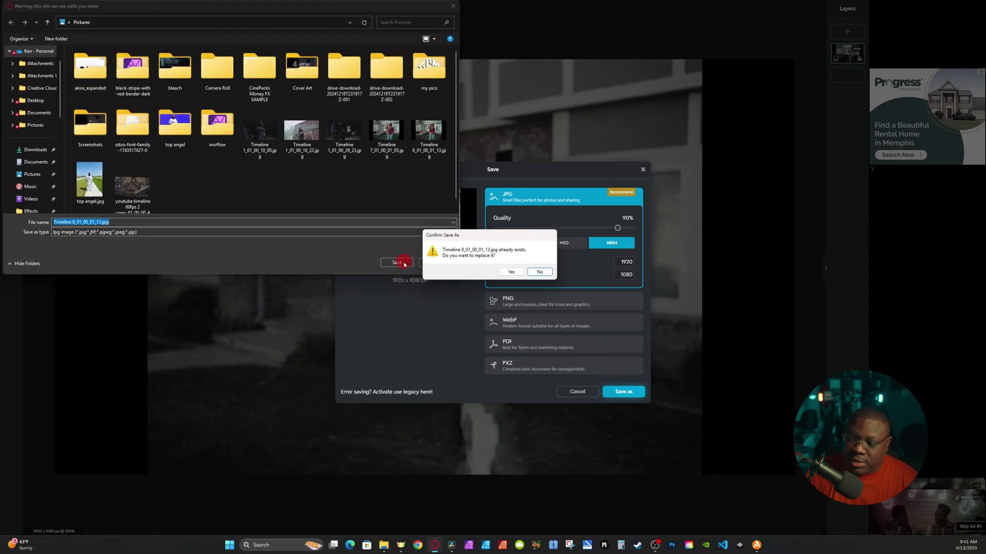
left_click(503, 273)
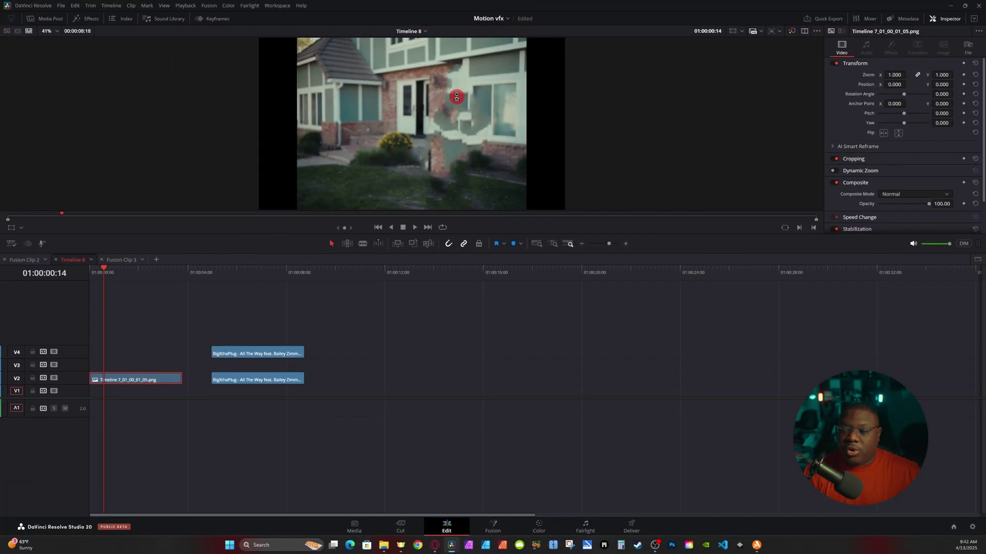
- Put the clean plate on V1 and align the footage and green-screen render at the timeline start
left_click_drag(147, 380, 148, 386)
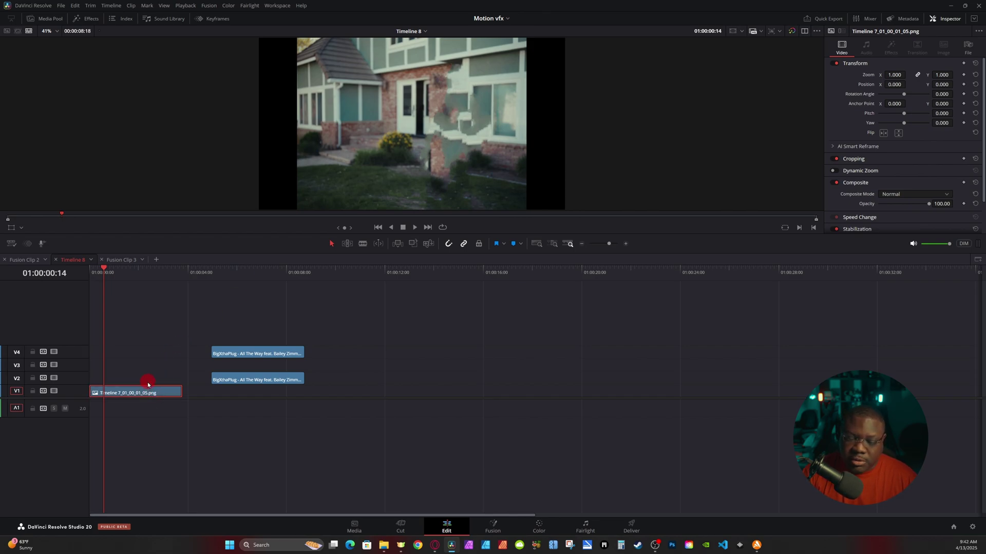
left_click_drag(264, 380, 142, 381)
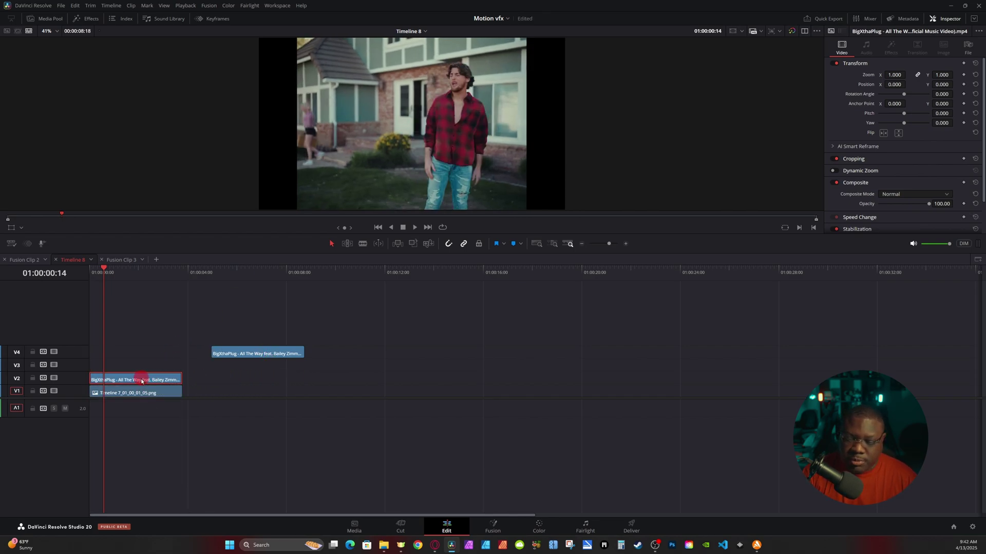
left_click(261, 302)
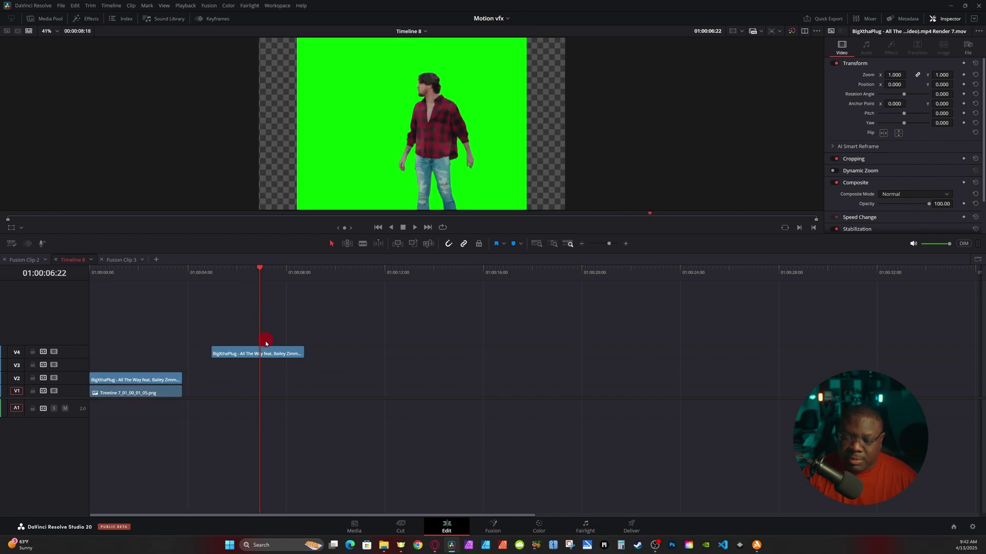
left_click_drag(265, 353, 147, 357)
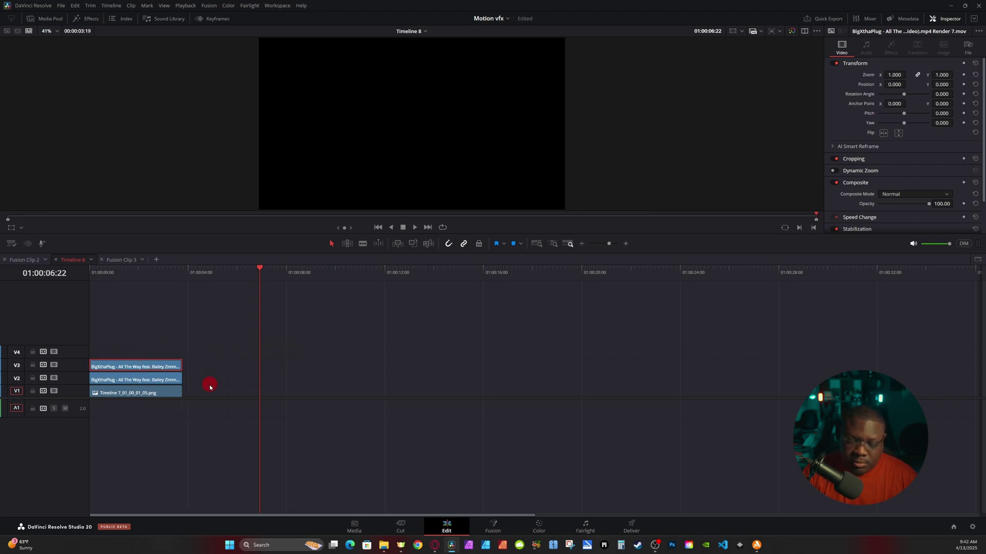
- Combine the three stacked clips into a new Fusion clip
left_click_drag(209, 386, 66, 328)
right_click(110, 364)
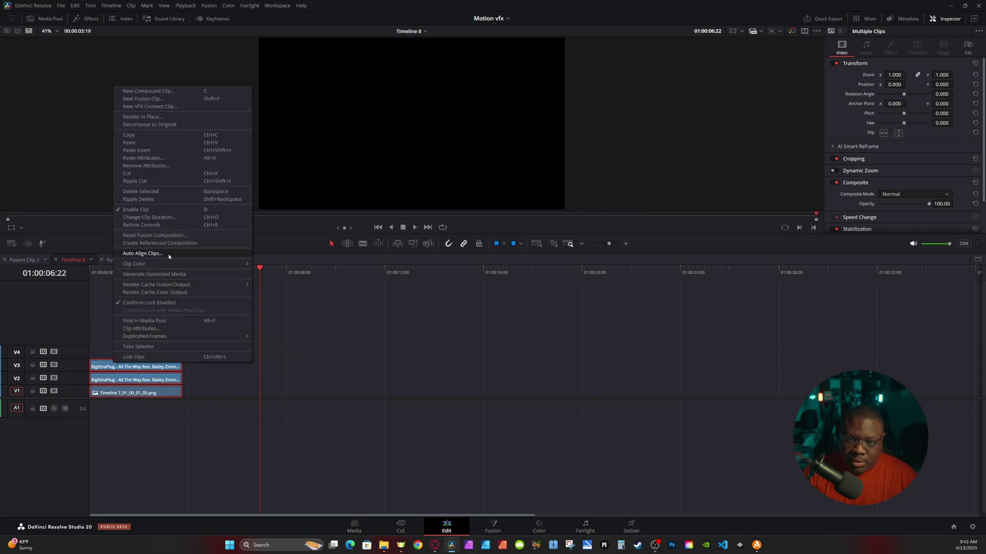
left_click(170, 99)
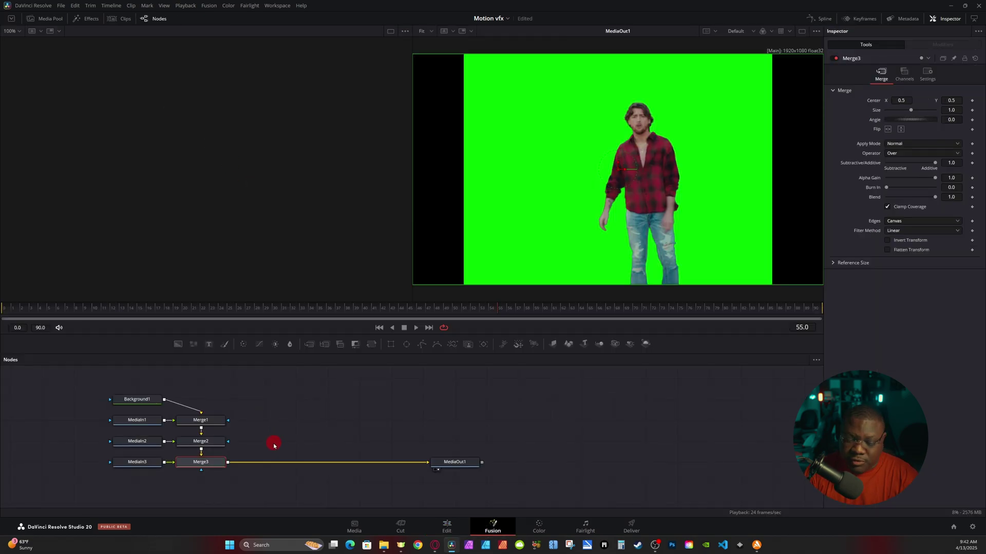
- Delete the Background1 node and the three Merge nodes from the Fusion graph
left_click(147, 399)
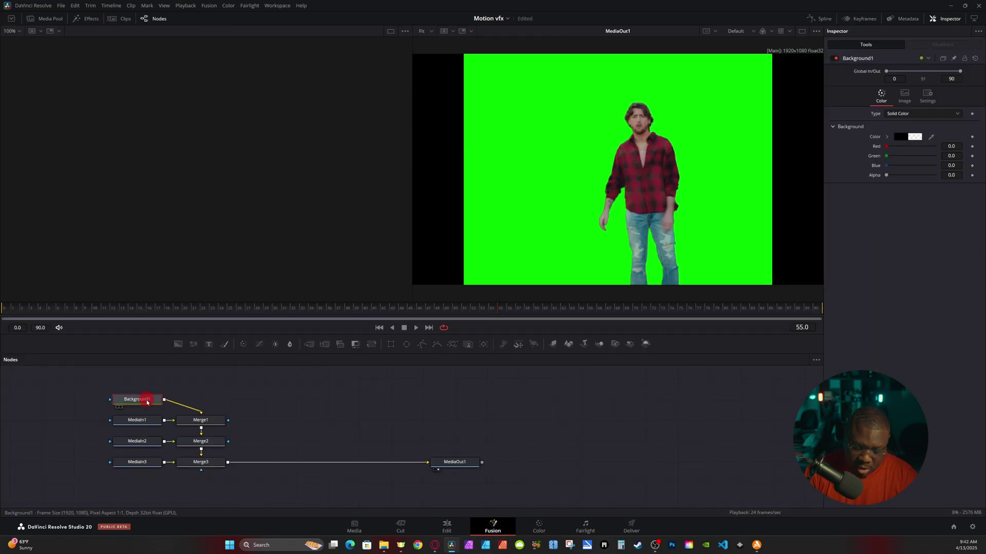
key("Delete")
left_click_drag(210, 485, 212, 406)
key("Delete")
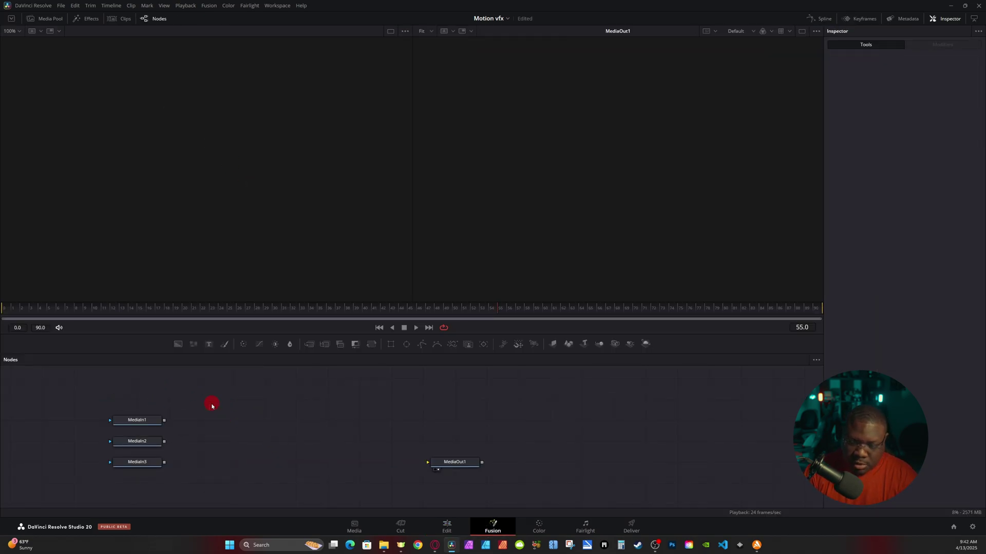
- Rename MediaIn1, MediaIn2 and MediaIn3 to fill, sub and mask
left_click(153, 425)
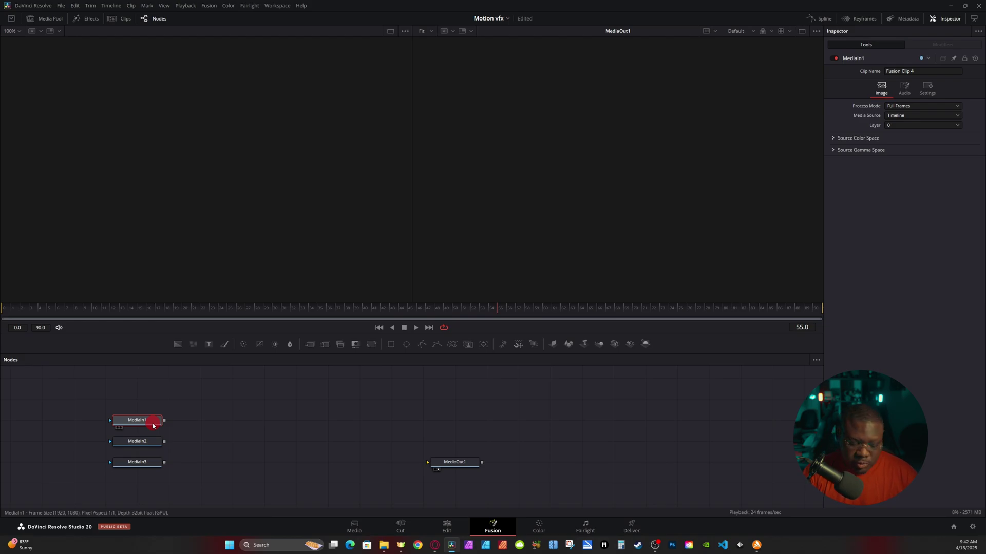
key("1")
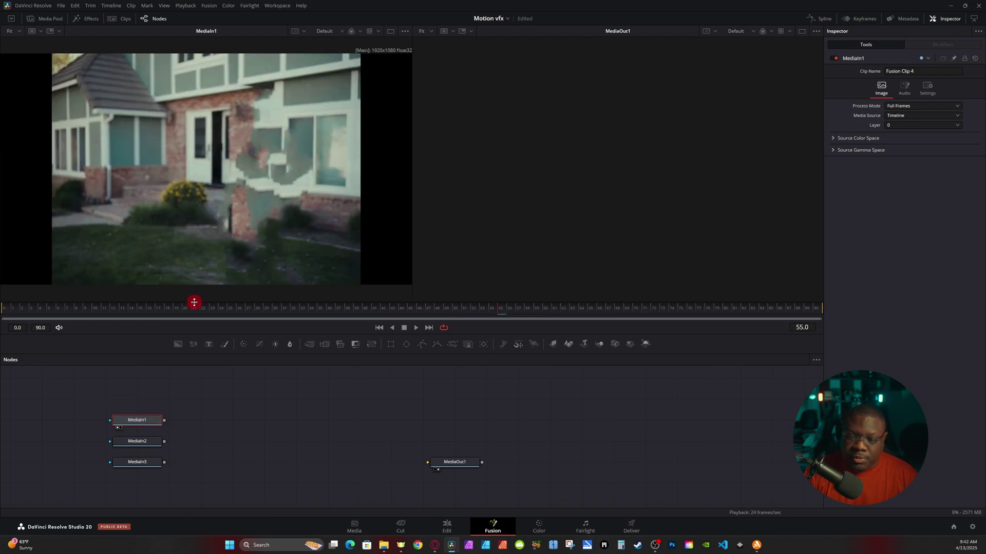
key("F2")
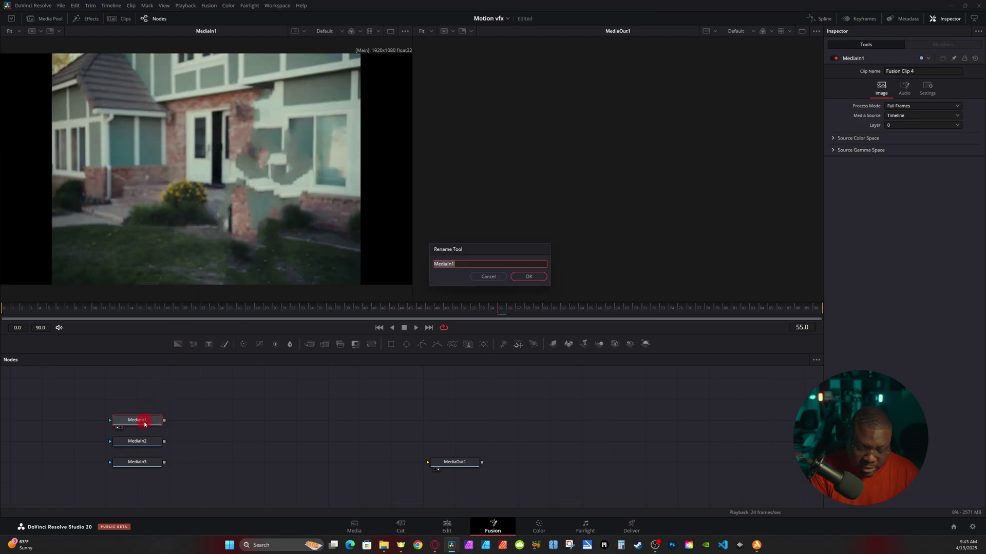
key("Return")
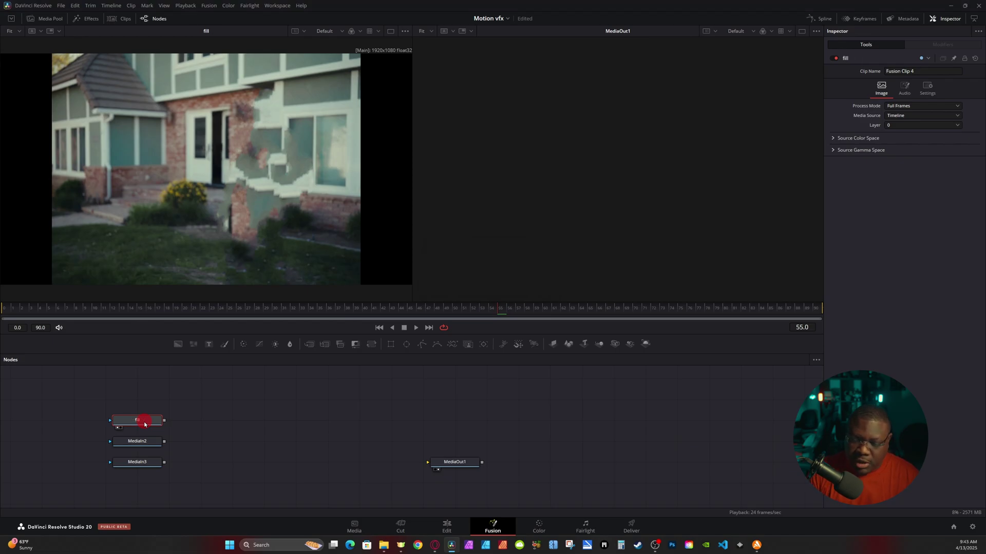
left_click(133, 444)
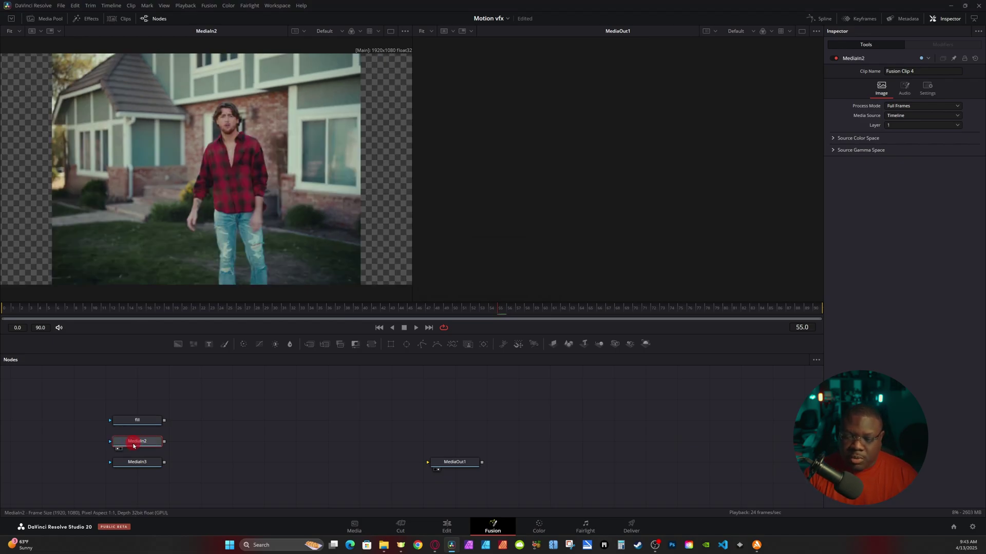
key("F2")
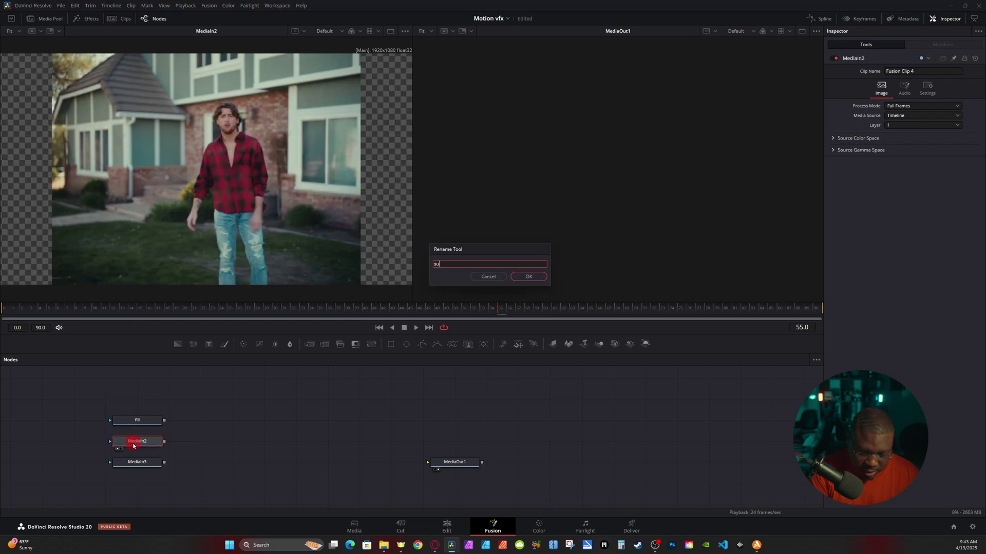
key("Return")
left_click(139, 463)
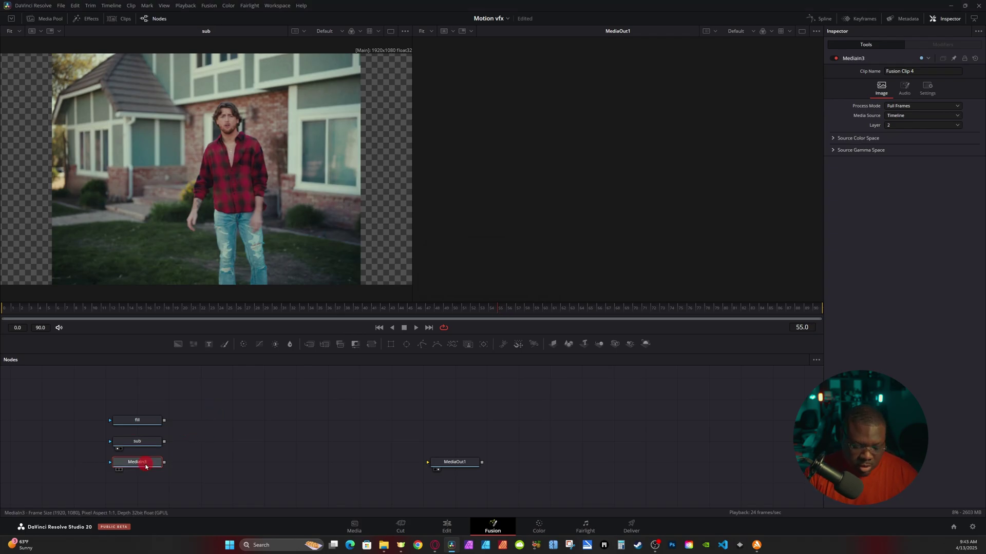
key("1")
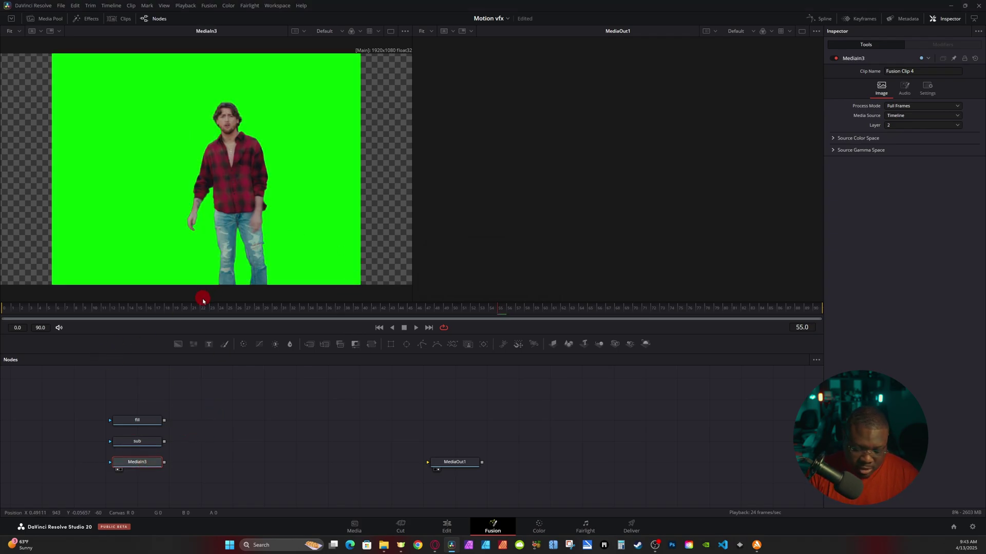
key("F2")
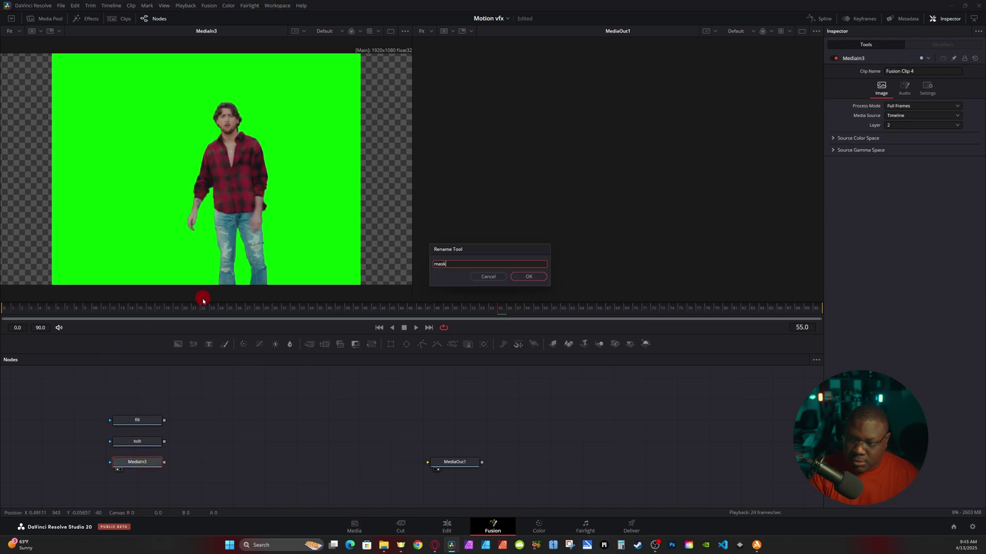
key("Return")
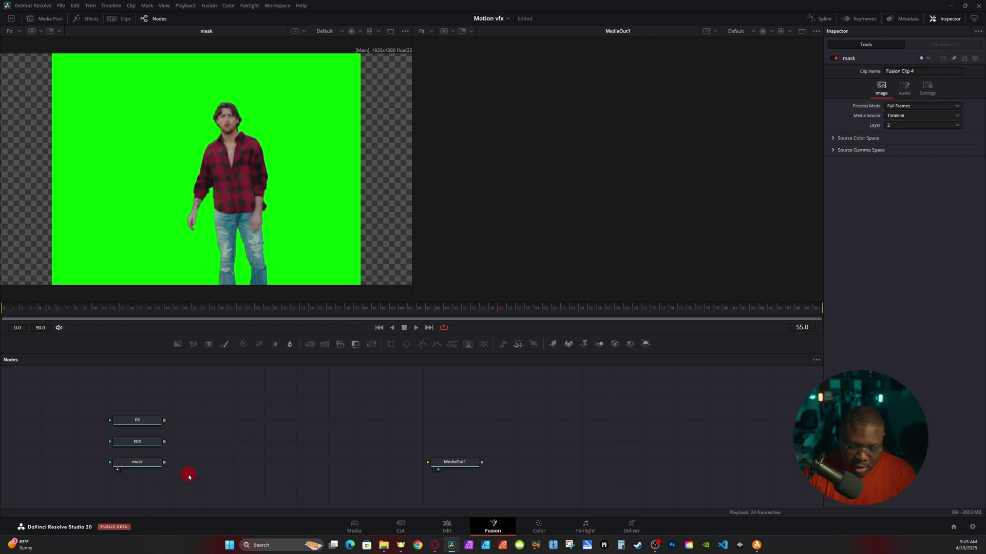
- Add a Delta Keyer node and attach it to the mask clip's output
key("shift+space")
type("del")
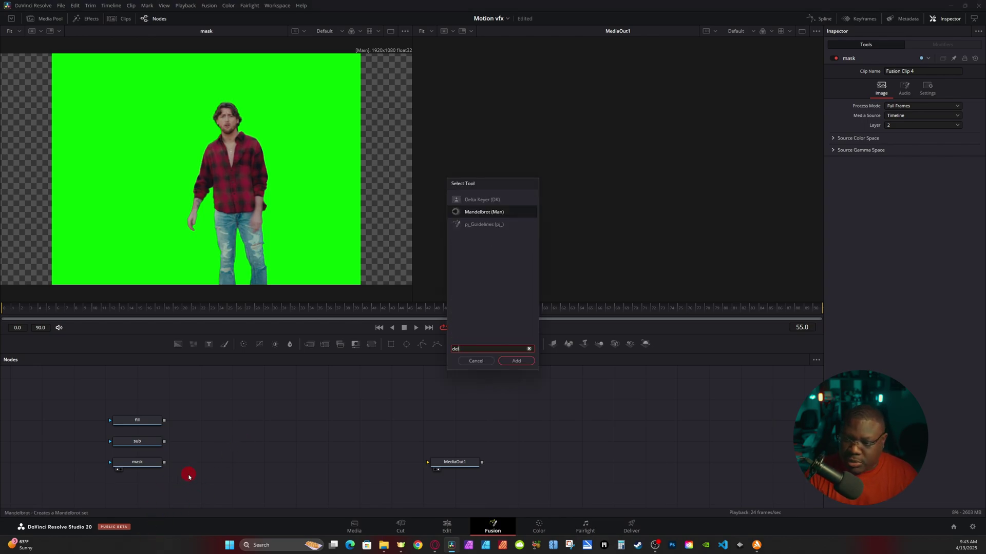
type("ta")
key("Return")
left_click_drag(237, 423, 178, 470)
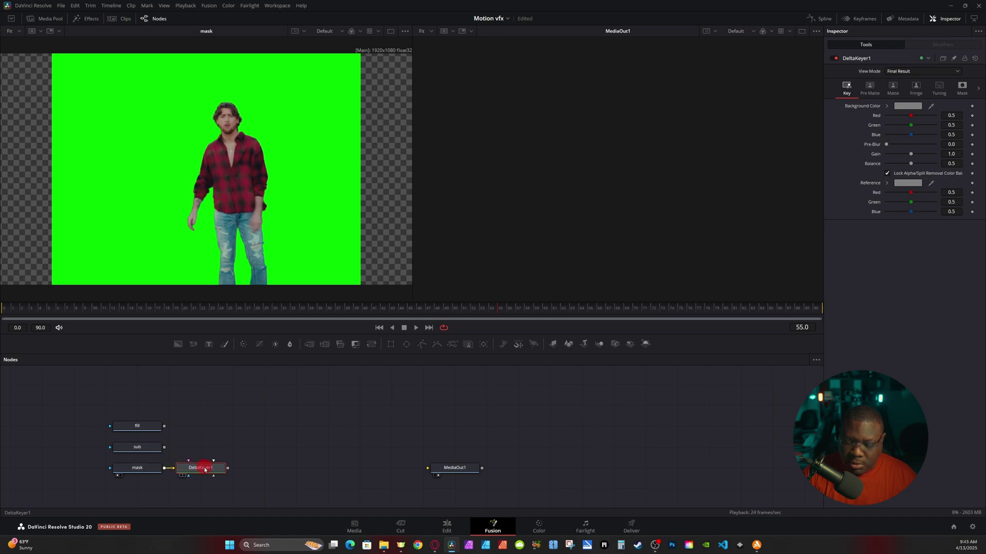
left_click(974, 137)
- Sample the green background with the Delta Keyer and scrub to check the key
left_click(205, 471)
key("1")
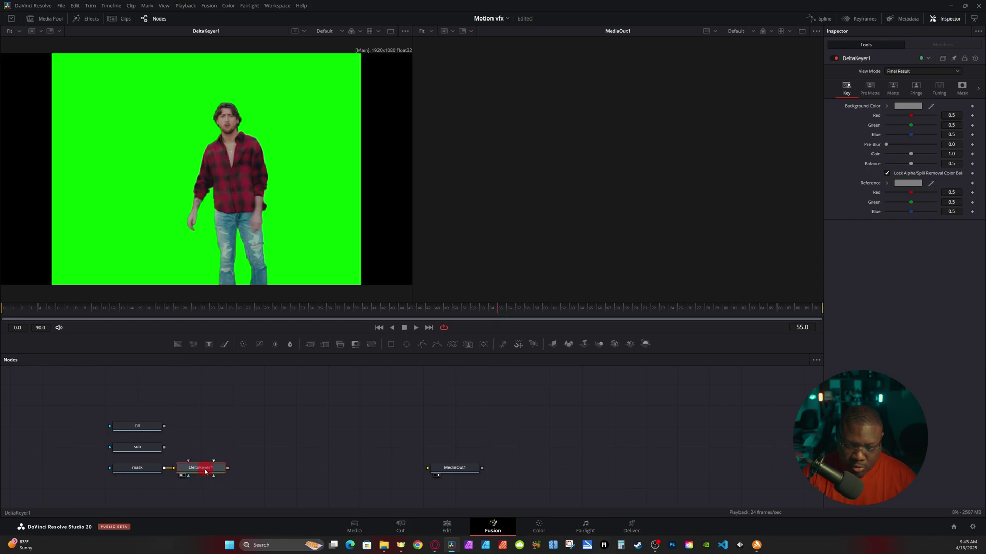
left_click(387, 163)
left_click(773, 153)
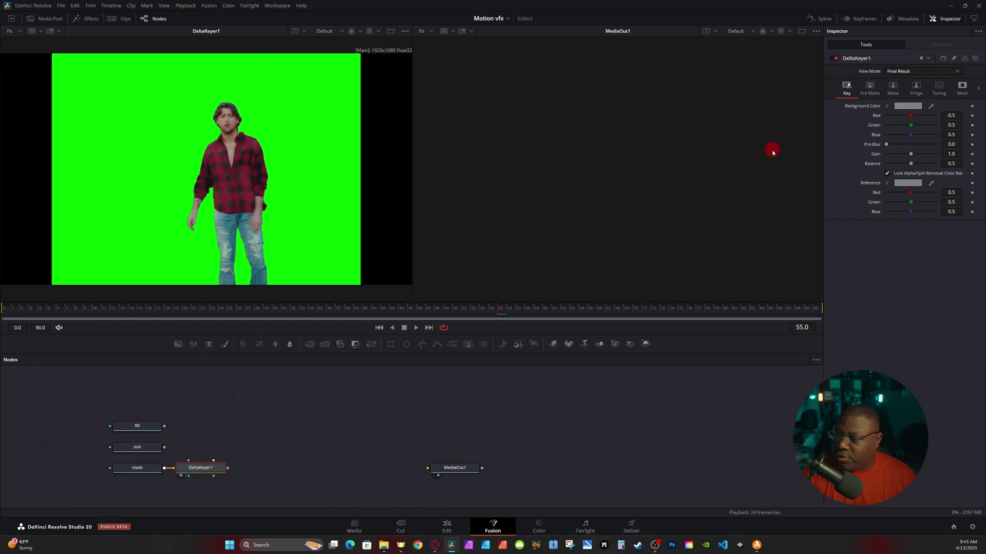
left_click_drag(932, 107, 302, 132)
left_click_drag(190, 303, 437, 308)
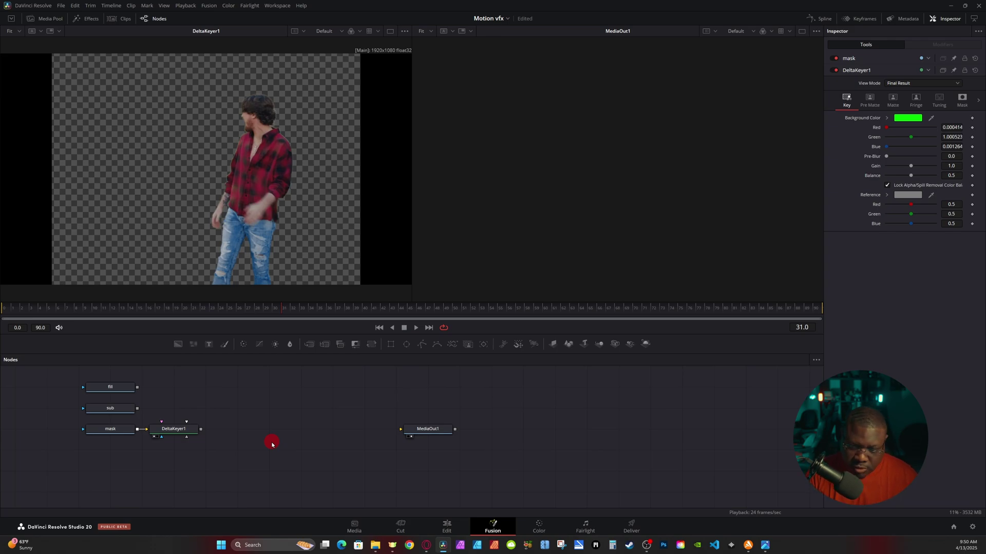
- Add a Displace node with 'dsp' and connect DeltaKeyer1 to it
key("shift+space")
type("dsp")
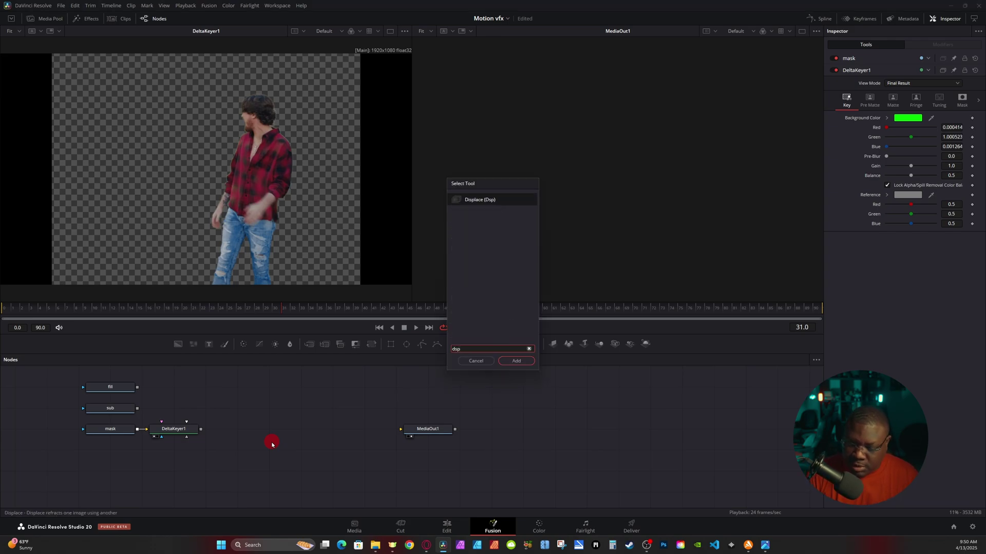
key("Return")
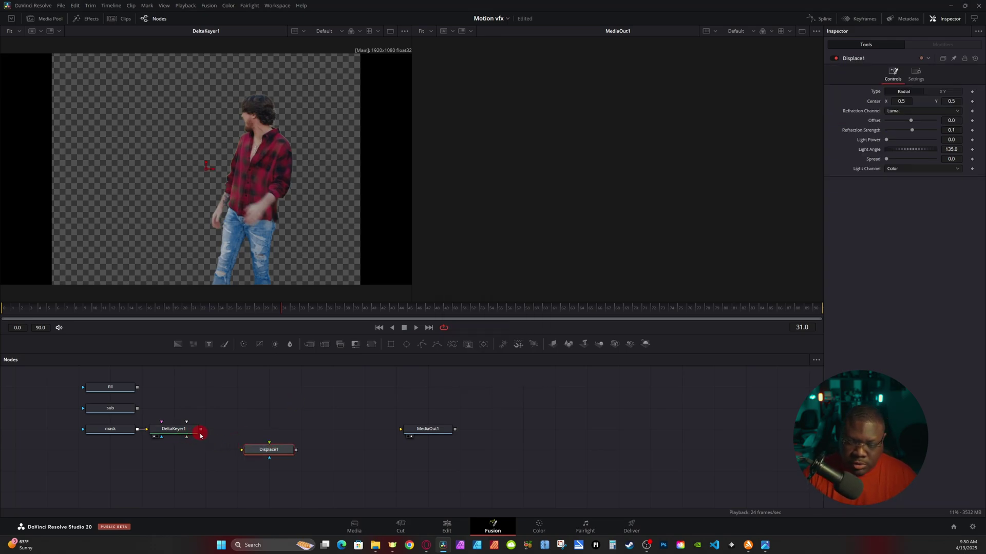
left_click_drag(201, 429, 271, 449)
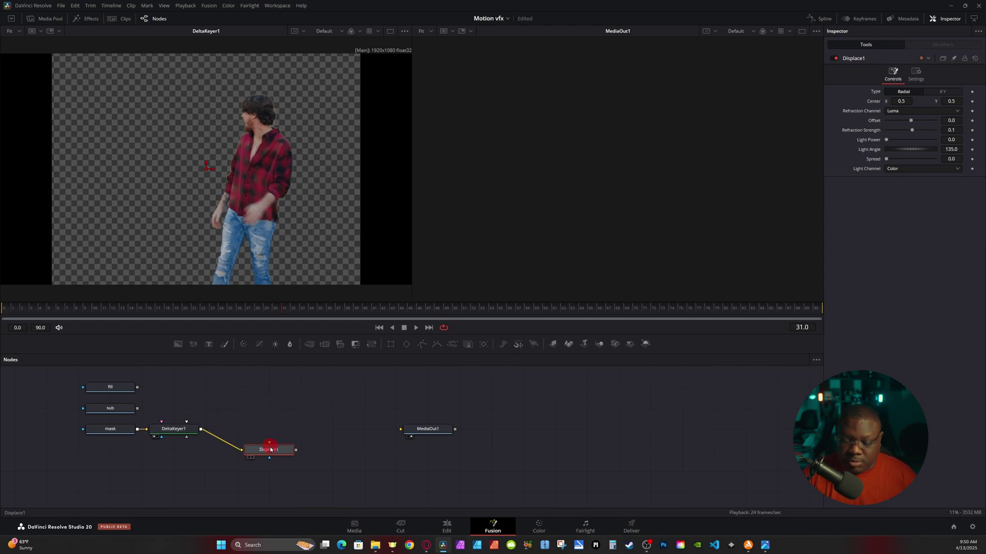
- Wire DeltaKeyer1 into Displace1's Foreground and the fill footage into its Input
left_click(115, 390)
key("1")
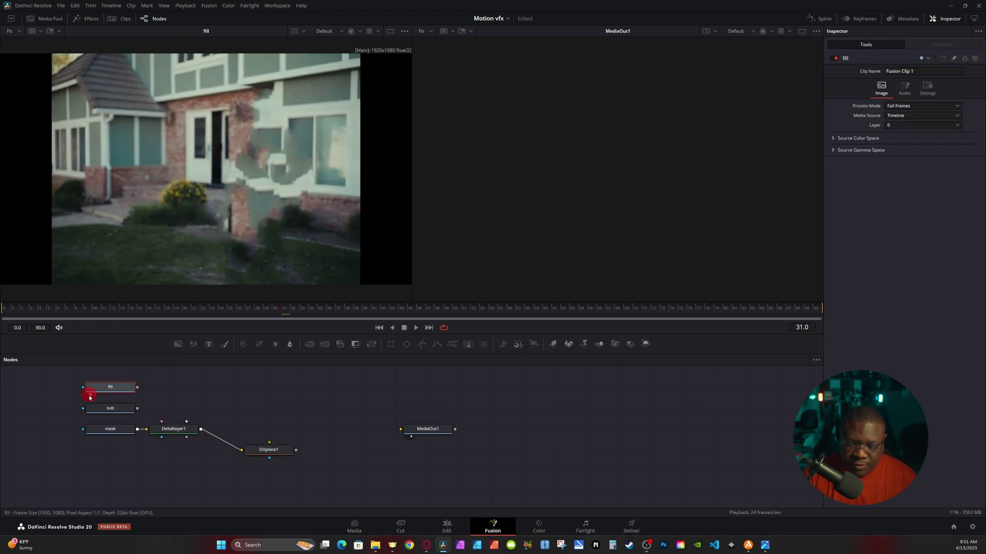
left_click_drag(113, 389, 141, 464)
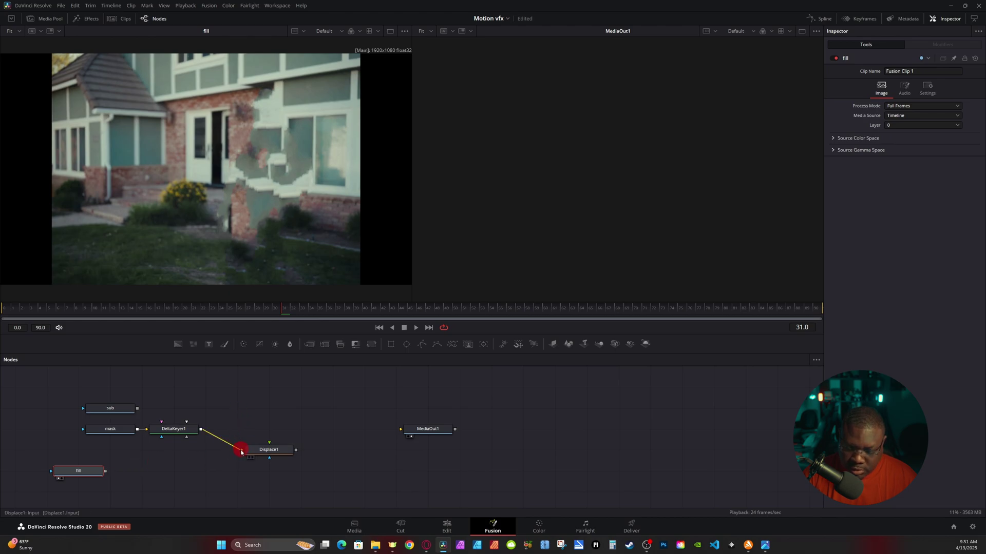
left_click_drag(242, 450, 273, 455)
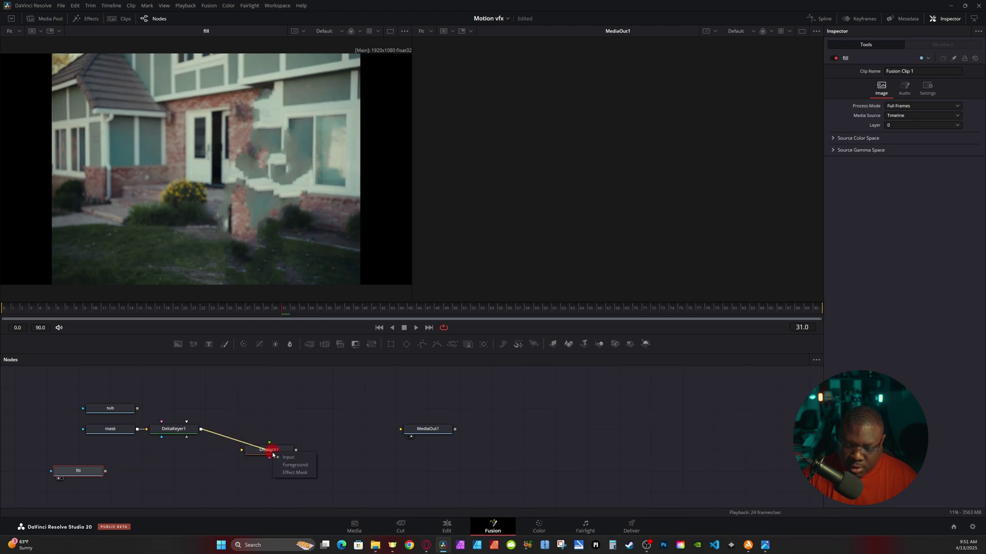
left_click(307, 465)
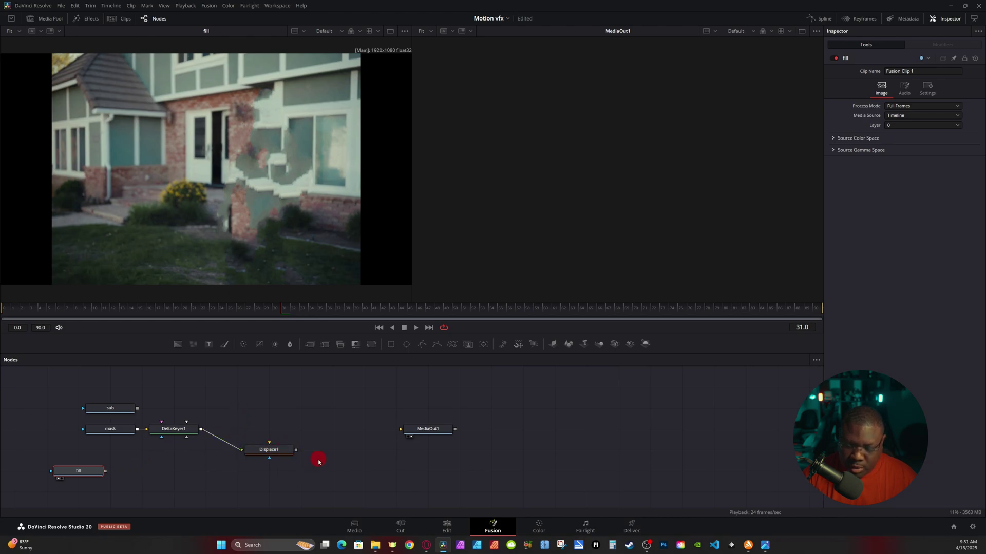
left_click_drag(105, 473, 237, 451)
key("1")
key("2")
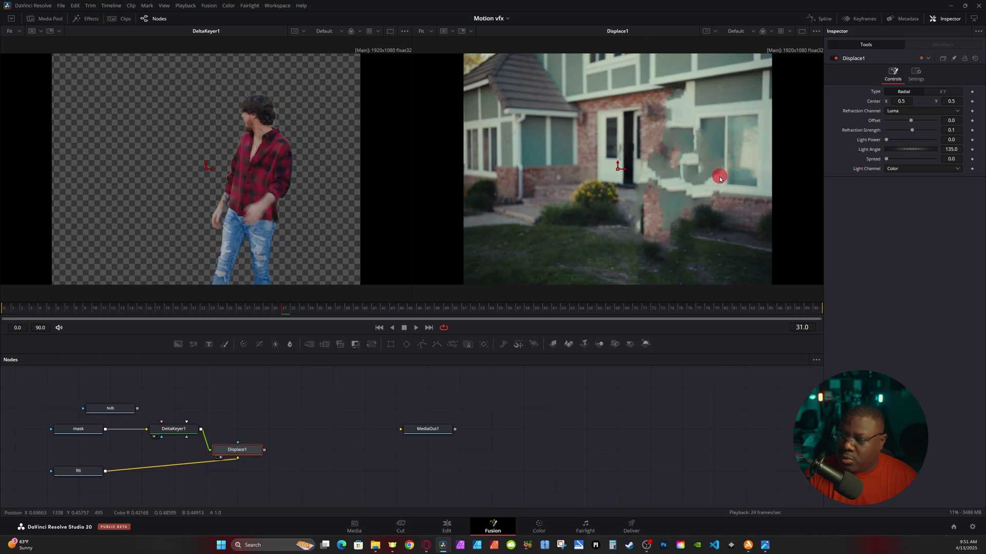
- Set Refraction Strength to 2.0, preview the refraction, and move the sub node lower
left_click_drag(911, 132, 950, 130)
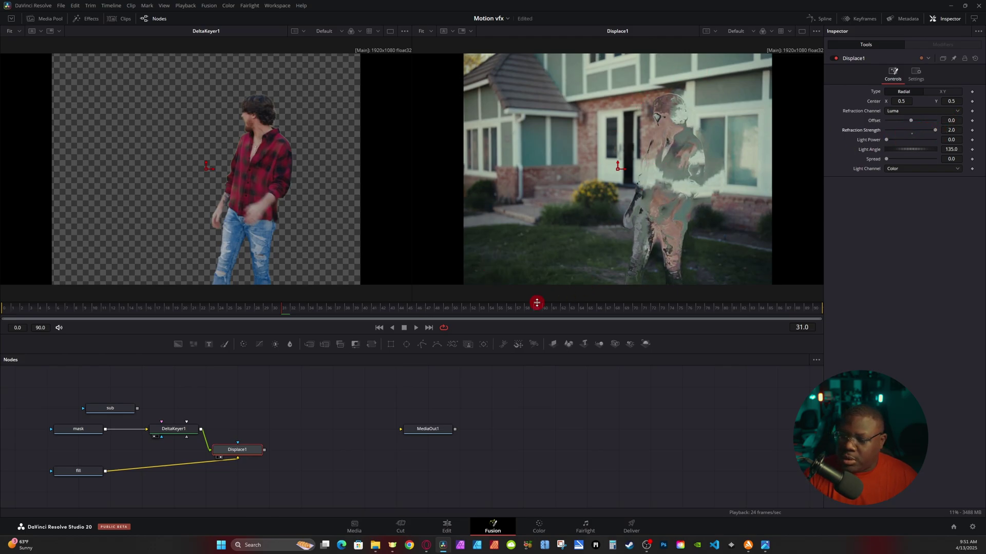
left_click_drag(367, 310, 226, 315)
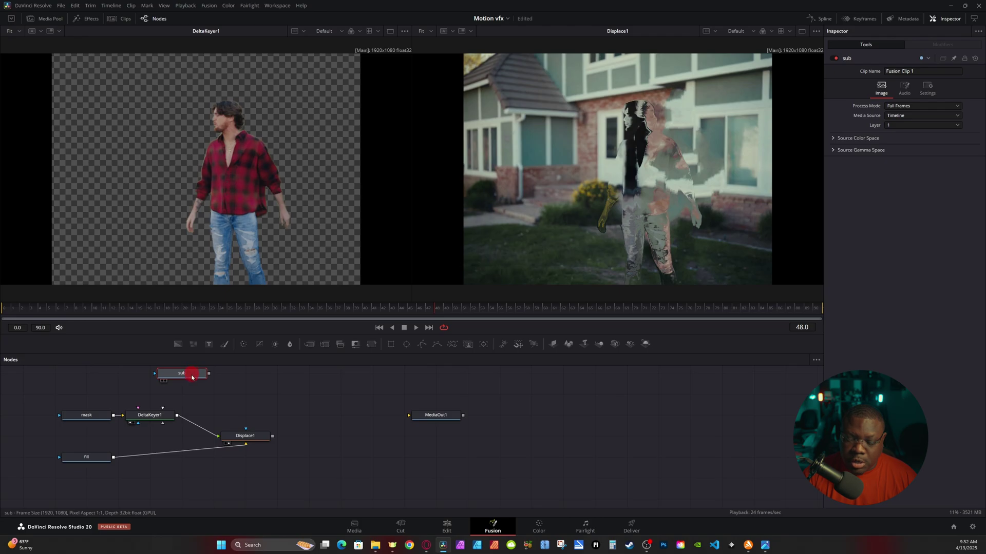
left_click_drag(183, 370, 150, 494)
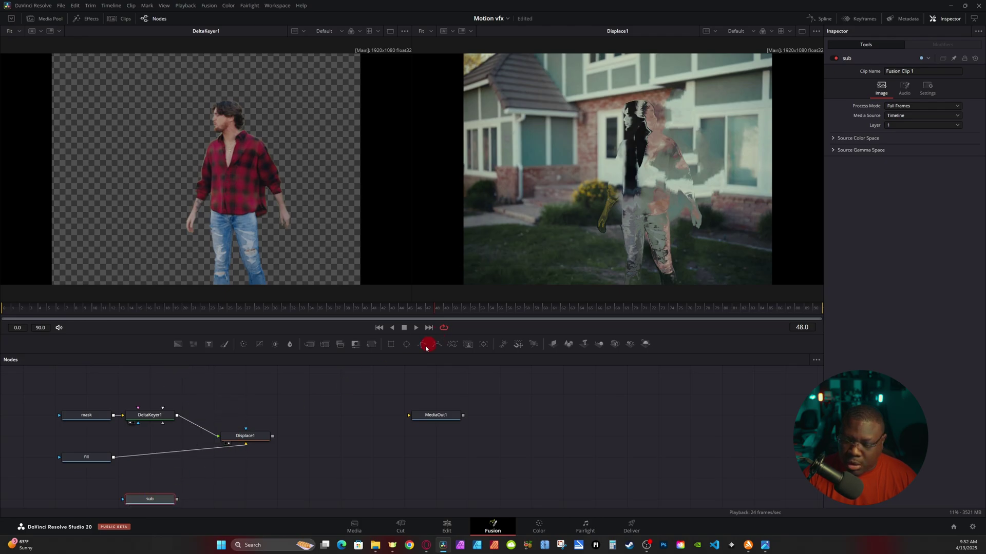
- Add a Merge node with sub as background and Displace1 as foreground
left_click_drag(371, 344, 253, 481)
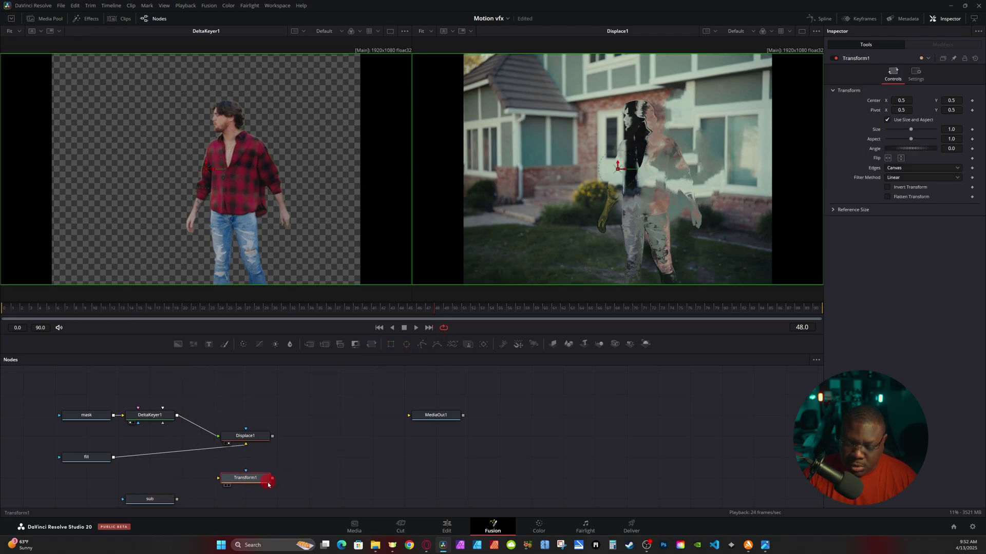
left_click(389, 376)
left_click(246, 478)
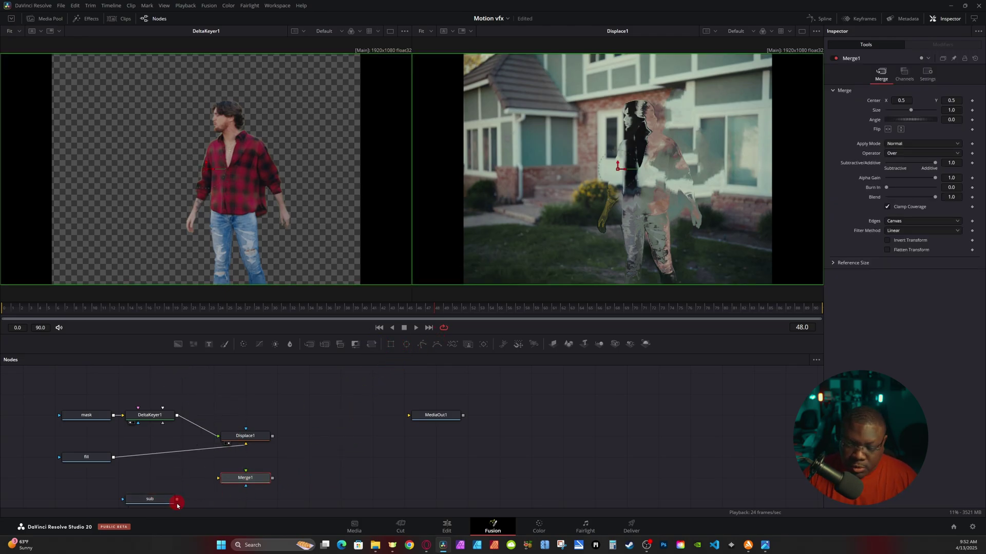
left_click_drag(176, 499, 257, 480)
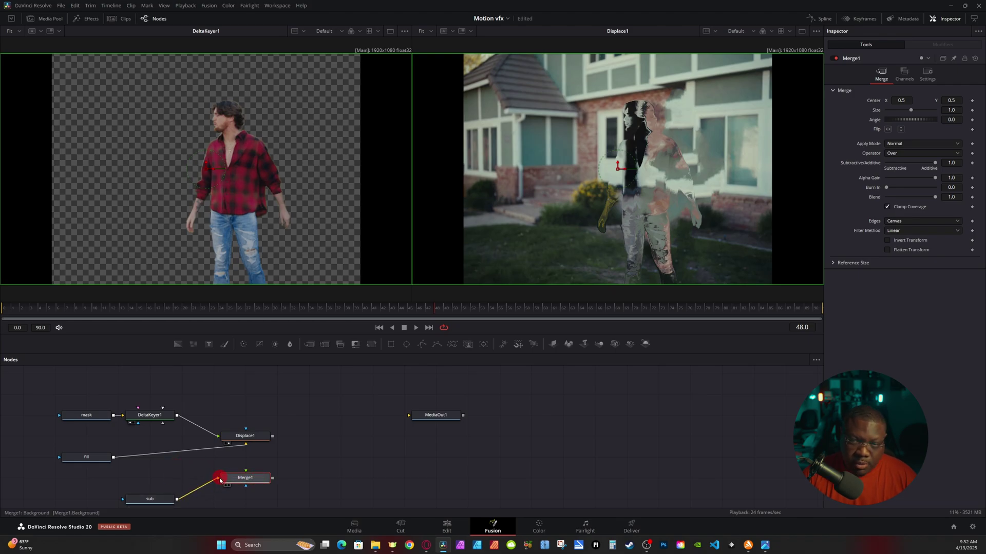
left_click_drag(272, 436, 246, 479)
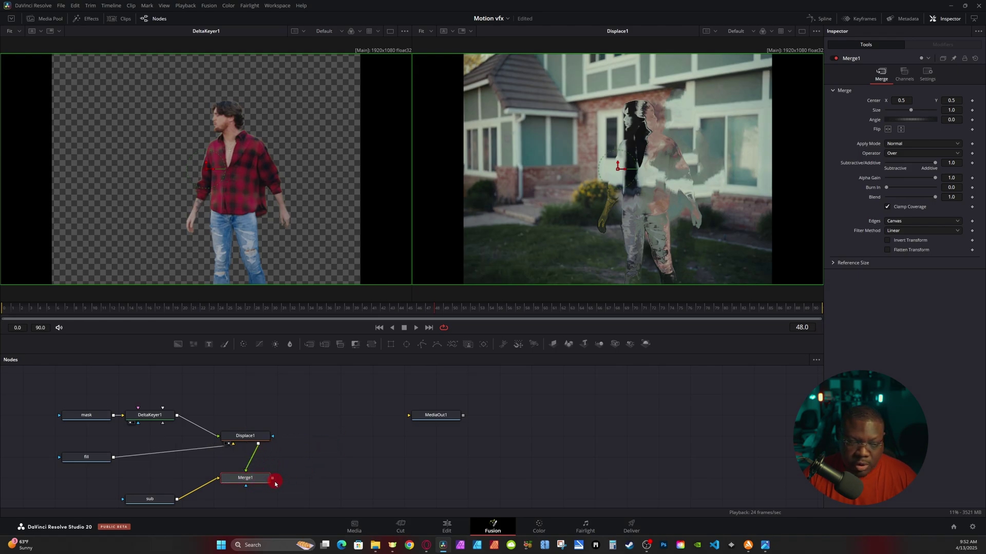
- Route Merge1 into MediaOut1 and preview the composite at frame 50
left_click_drag(354, 448, 435, 417)
left_click(438, 419)
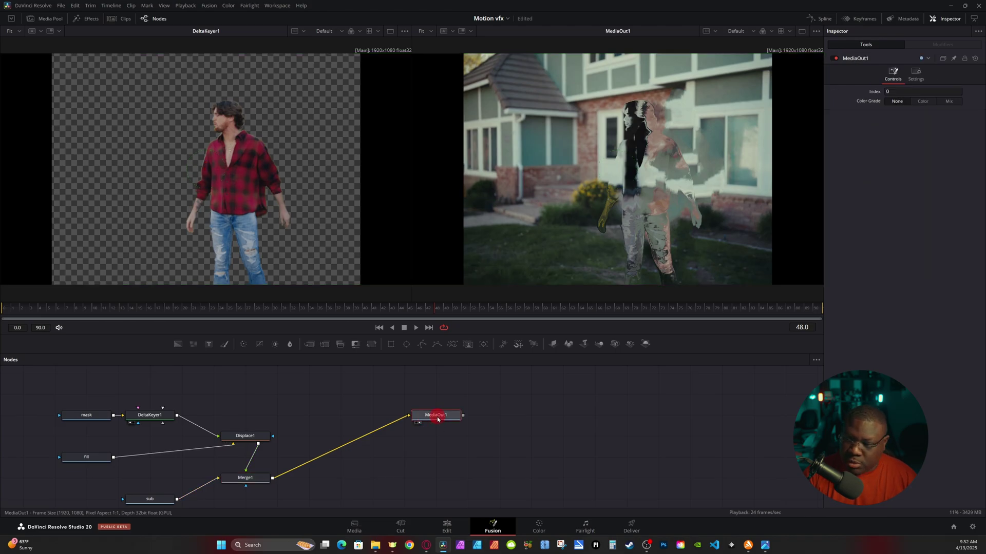
left_click_drag(263, 309, 458, 310)
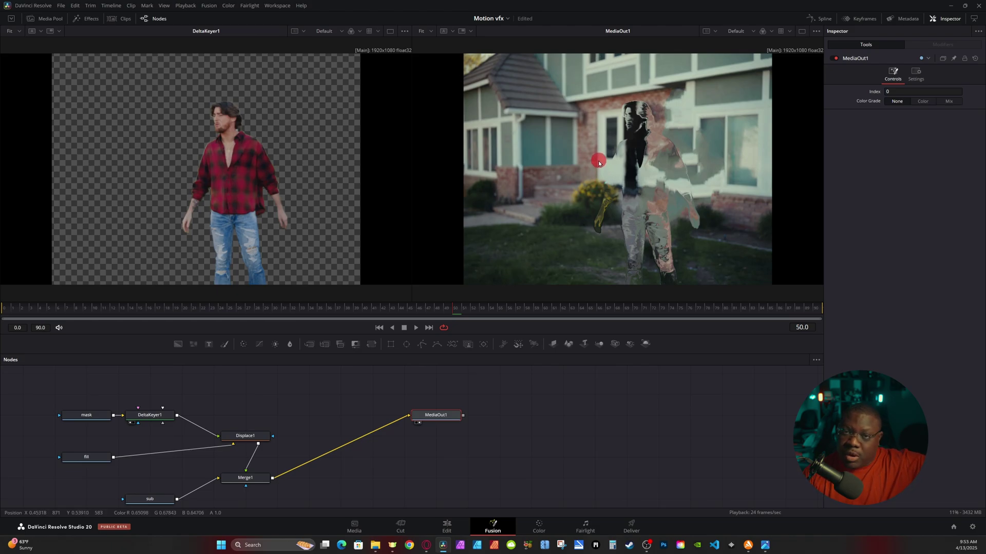
- Use the DeltaKeyer1 matte as Merge1's mask
left_click_drag(334, 450, 319, 409)
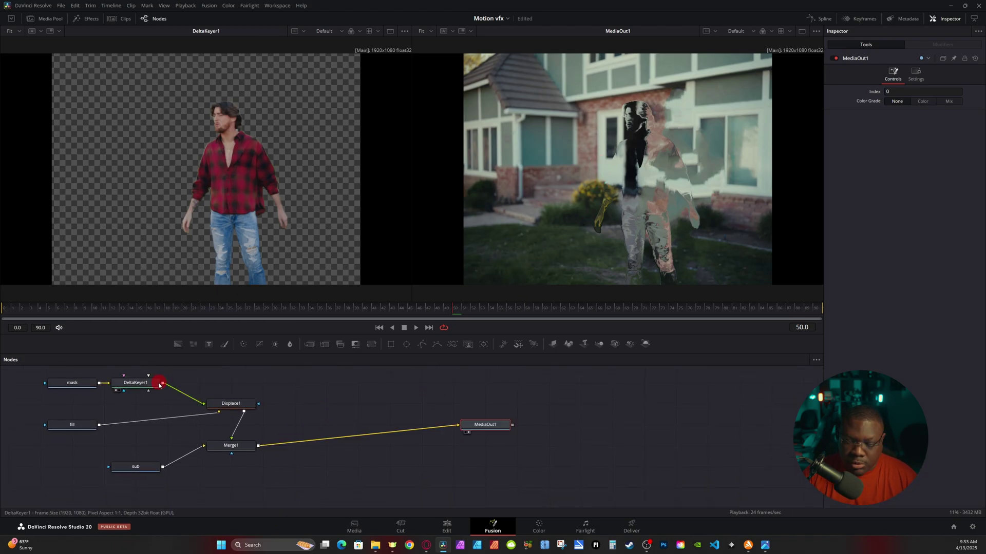
left_click_drag(162, 384, 137, 401)
left_click_drag(198, 435, 232, 452)
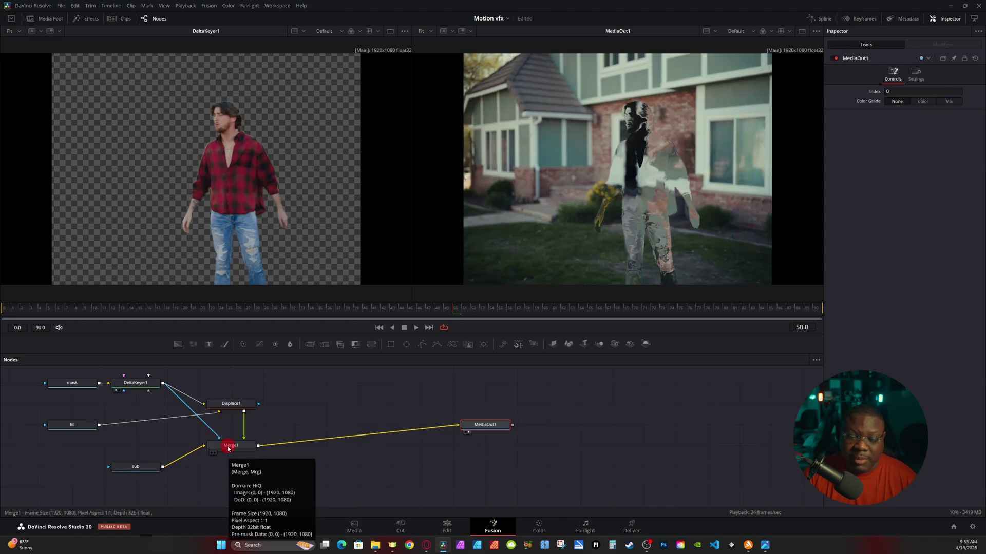
- Review the composite at several frames including 34, then move the sub node below Merge1
left_click_drag(134, 309, 358, 322)
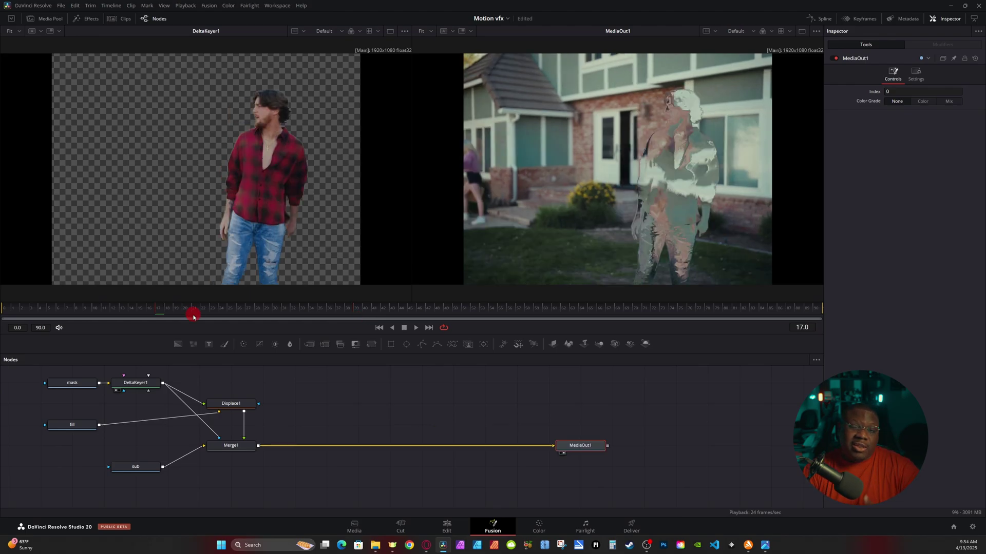
left_click_drag(216, 314, 57, 310)
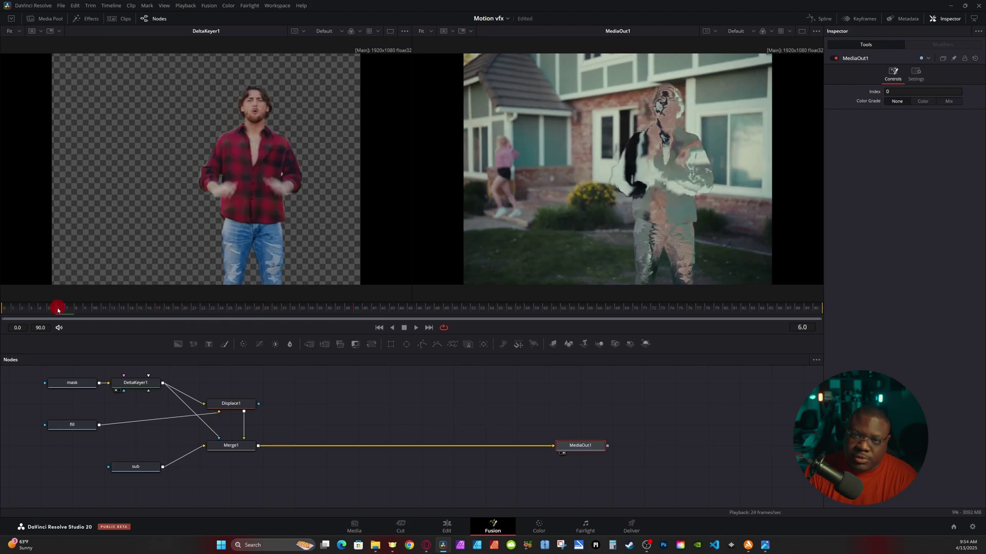
left_click_drag(64, 310, 309, 312)
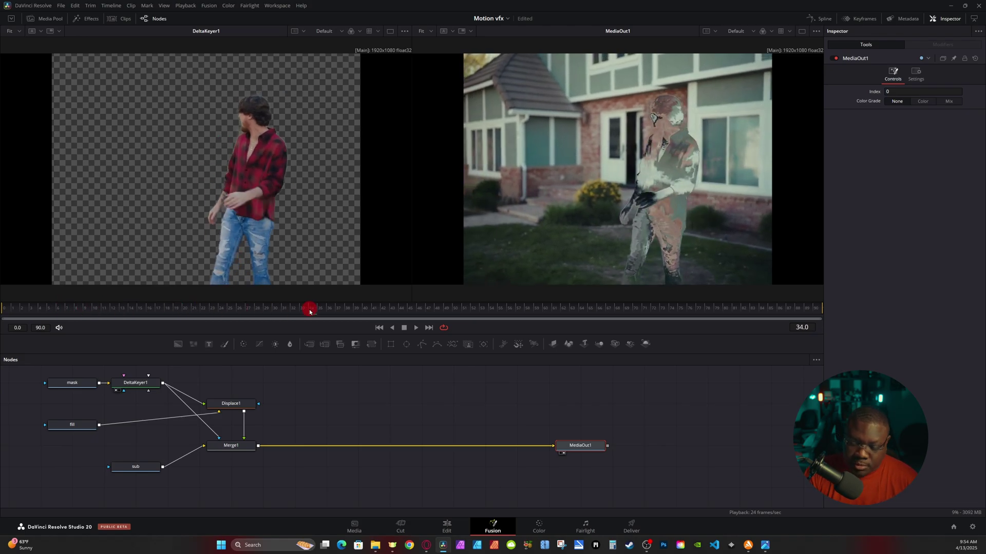
left_click_drag(136, 467, 258, 449)
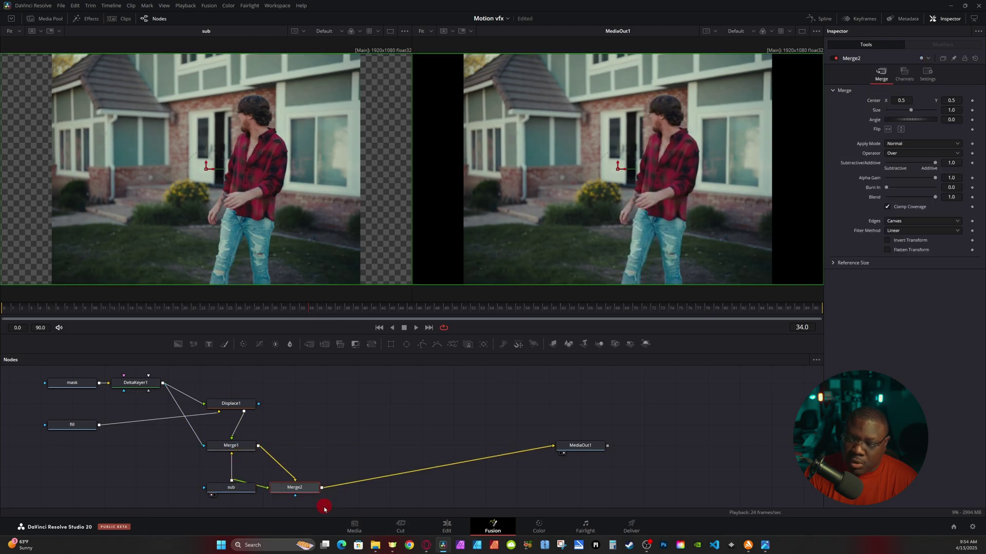
- Insert Merge2 before MediaOut1, set its Blend to 0 and keyframe it at frame 30
left_click_drag(311, 488, 344, 445)
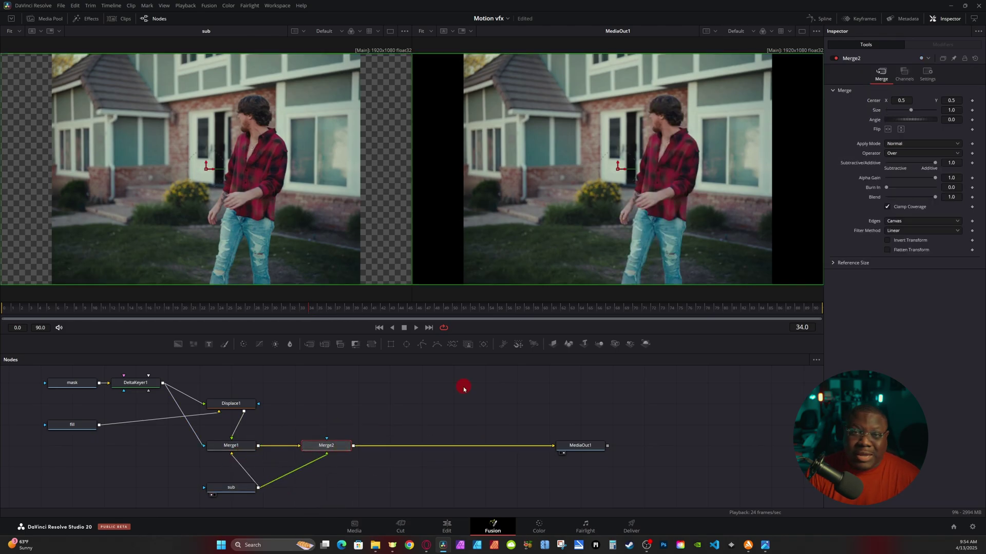
left_click_drag(937, 198, 879, 199)
left_click_drag(383, 301, 470, 303)
left_click_drag(411, 318, 282, 308)
left_click(276, 311)
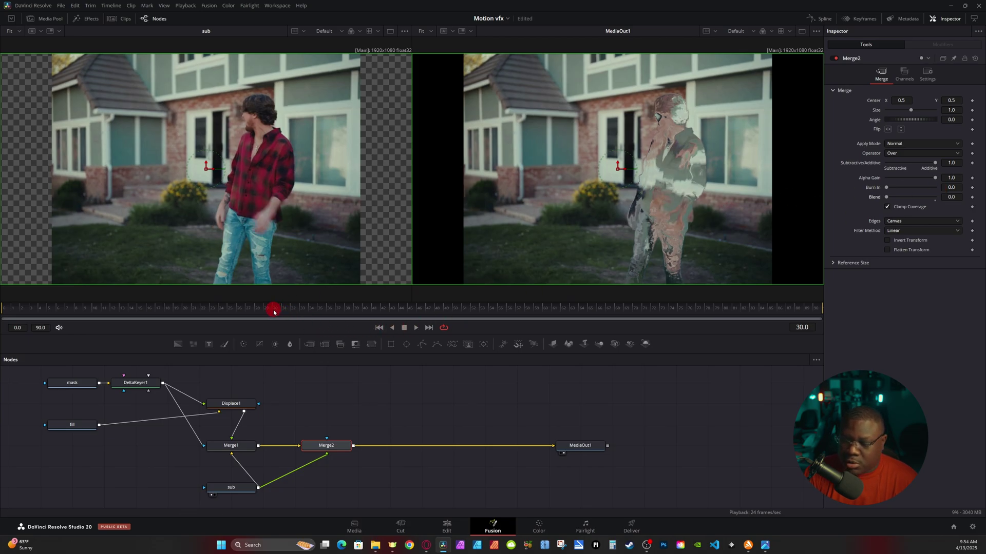
left_click(972, 197)
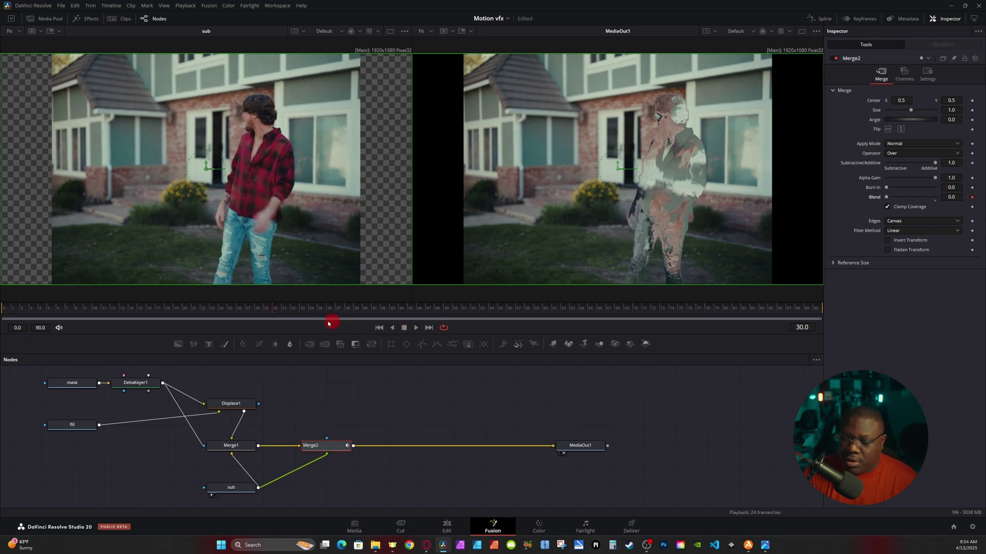
- Advance to a later frame, then play back the fade-in from frame 17
left_click_drag(293, 310, 495, 309)
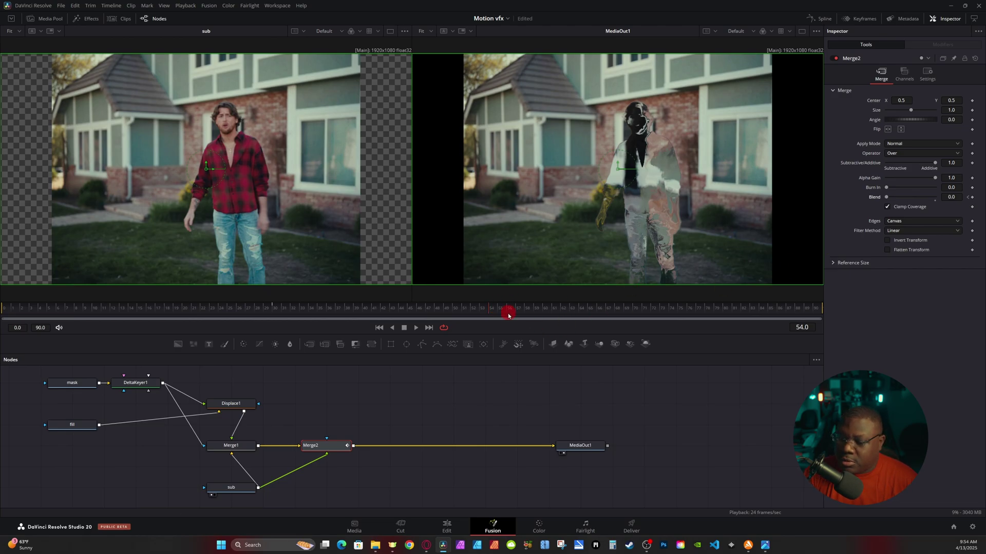
left_click_drag(495, 309, 158, 309)
key("space")
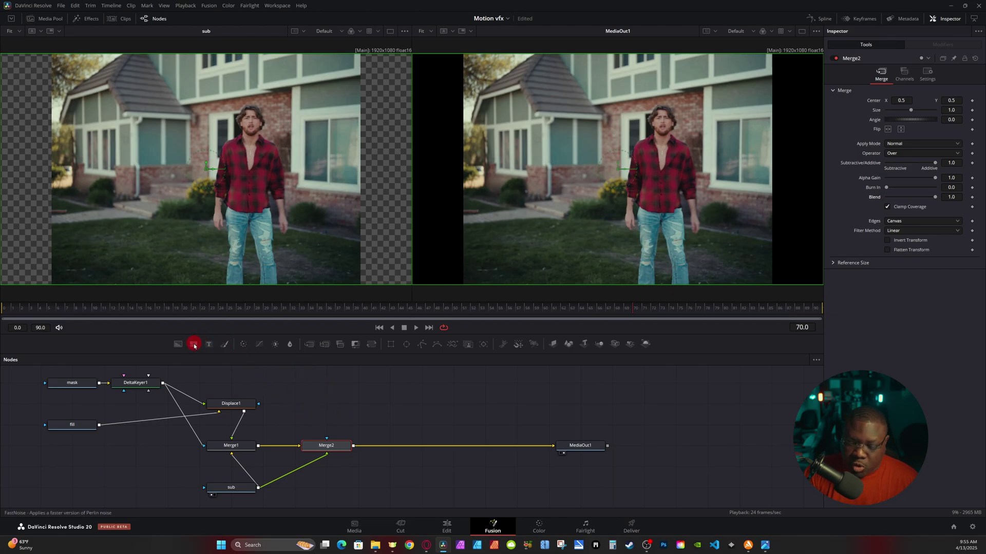
- Add a FastNoise node, view it, try Brightness -5, then reset Brightness to 0
left_click_drag(194, 346, 327, 439)
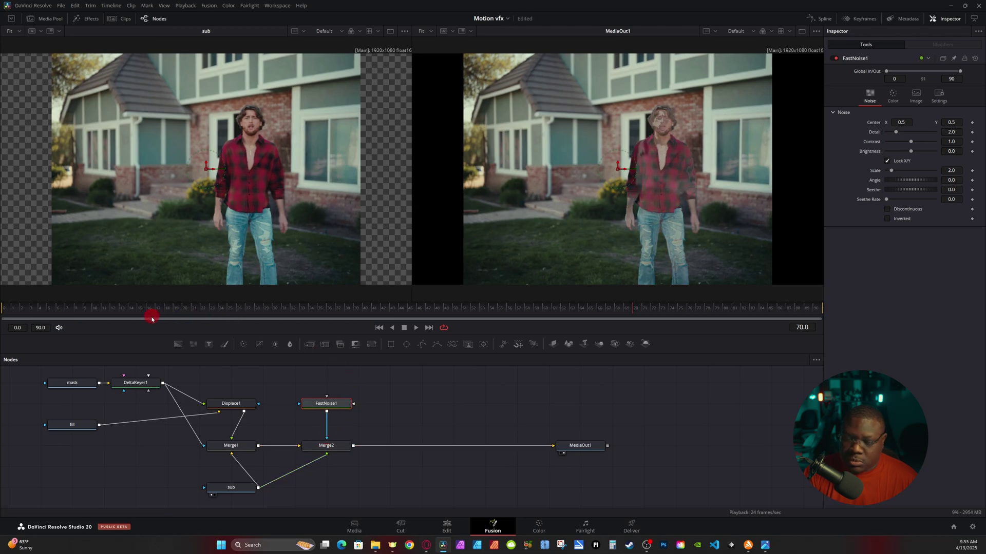
key("1")
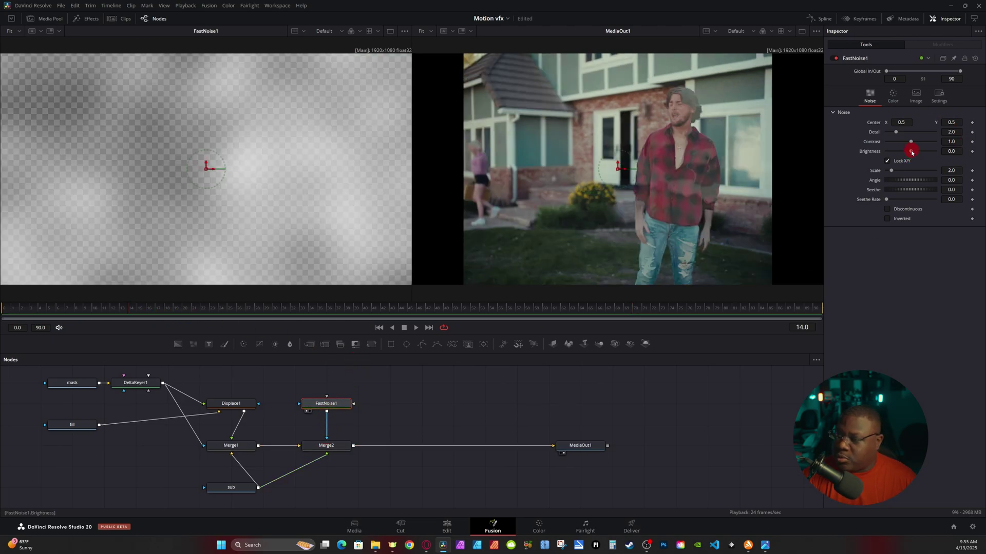
left_click_drag(912, 153, 887, 154)
left_click(958, 154)
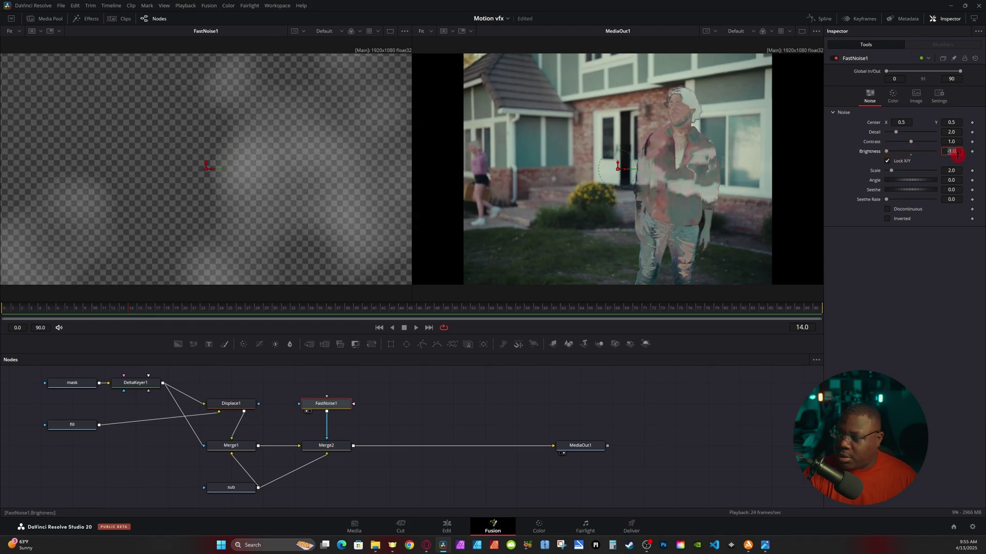
type("-5")
key("Tab")
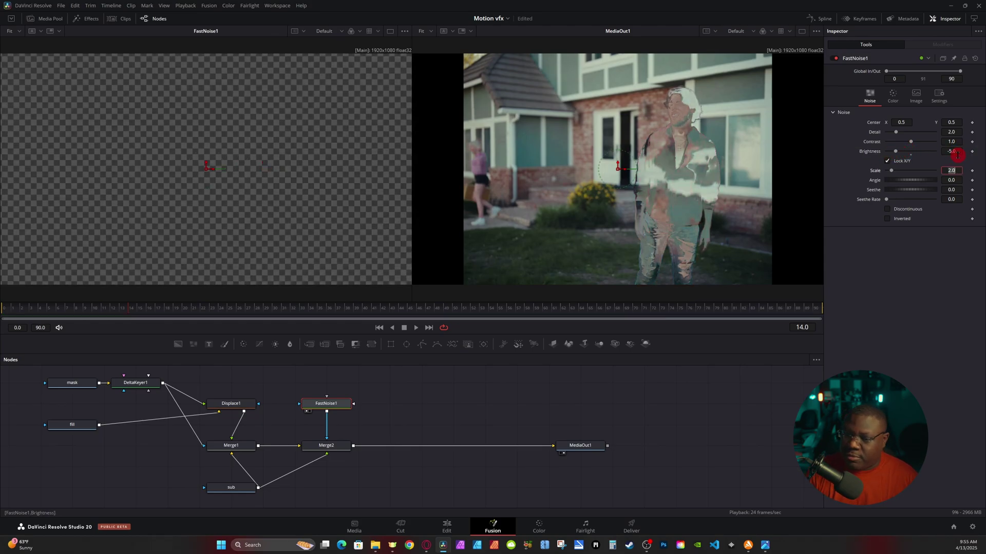
left_click(912, 154)
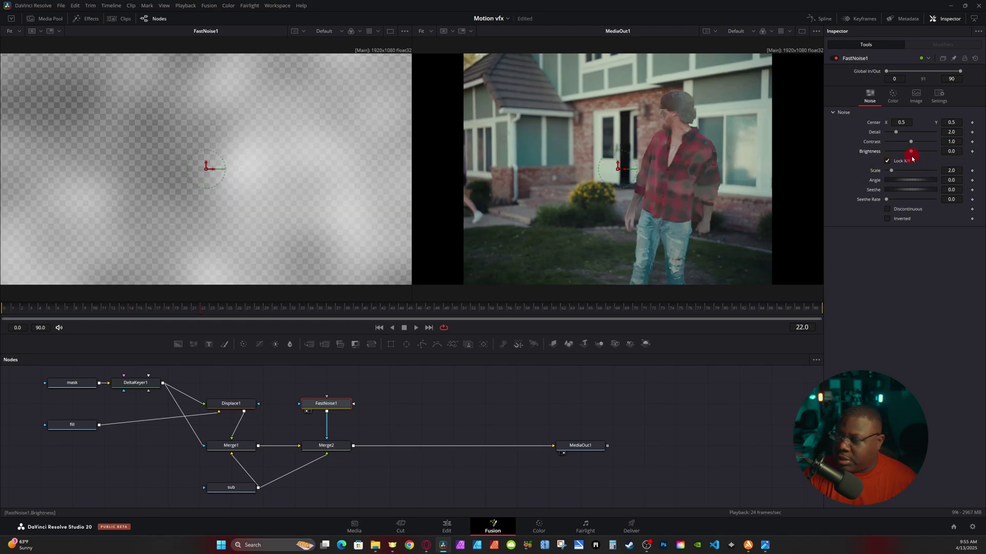
- Set noise Scale to 11.65, make it discontinuous, reduce Detail, and lower Brightness to -8
left_click_drag(890, 171, 931, 143)
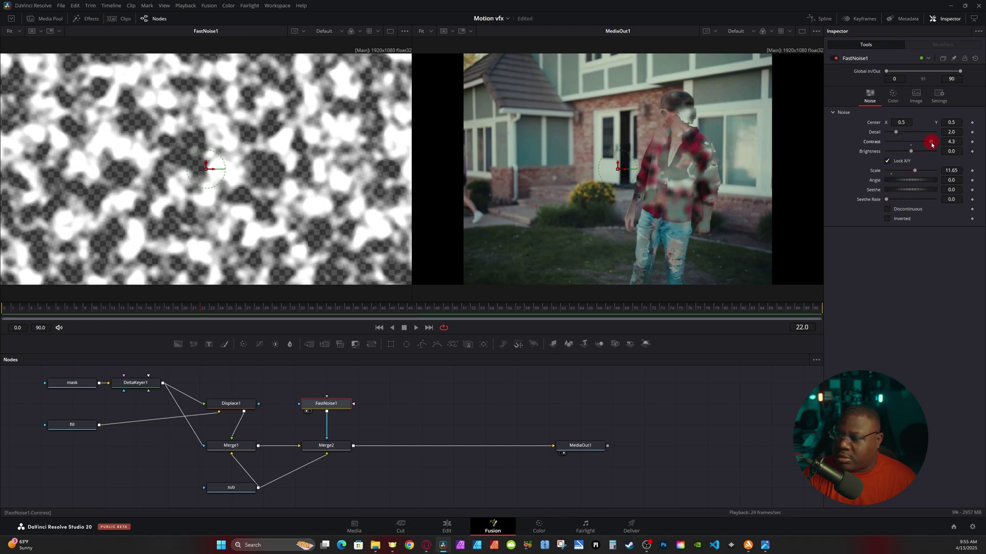
left_click(888, 210)
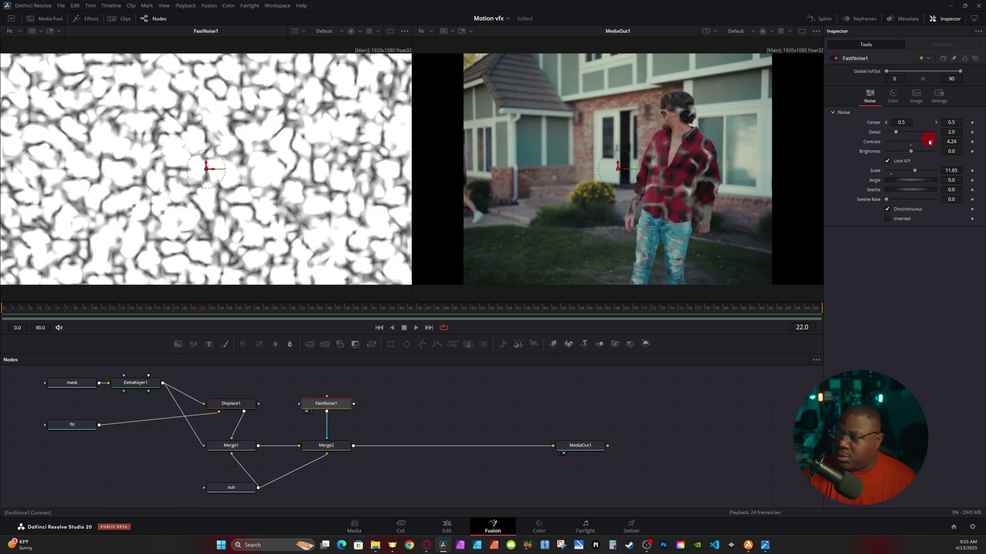
left_click_drag(899, 137, 893, 135)
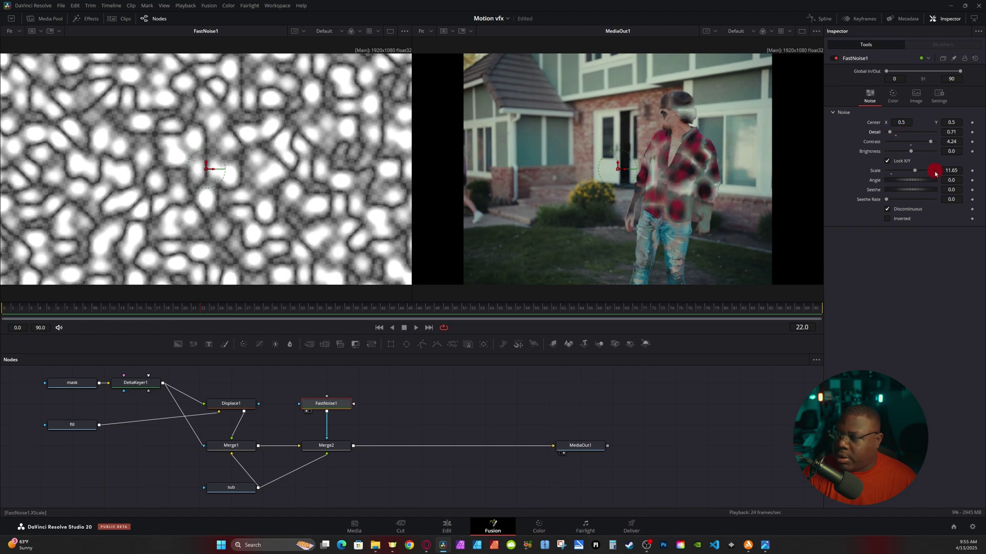
left_click_drag(914, 154, 885, 156)
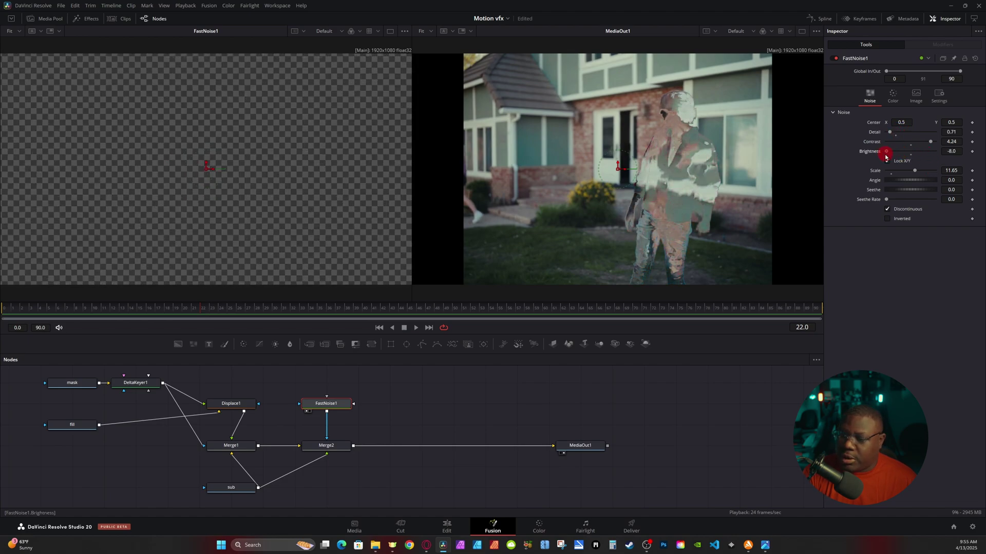
- Keyframe Brightness at -8 on frame 30 and 8 on frame 54
left_click(214, 312)
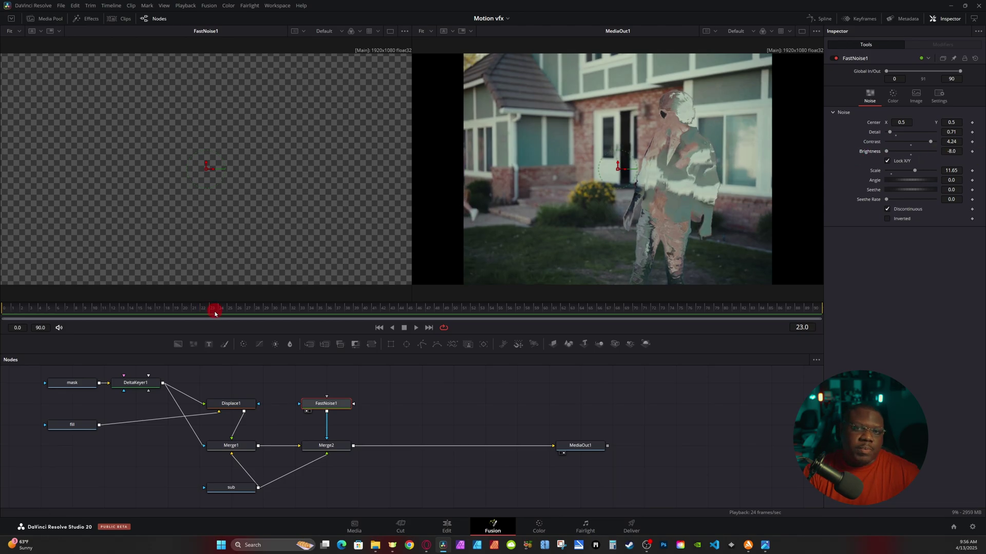
left_click_drag(216, 309, 275, 308)
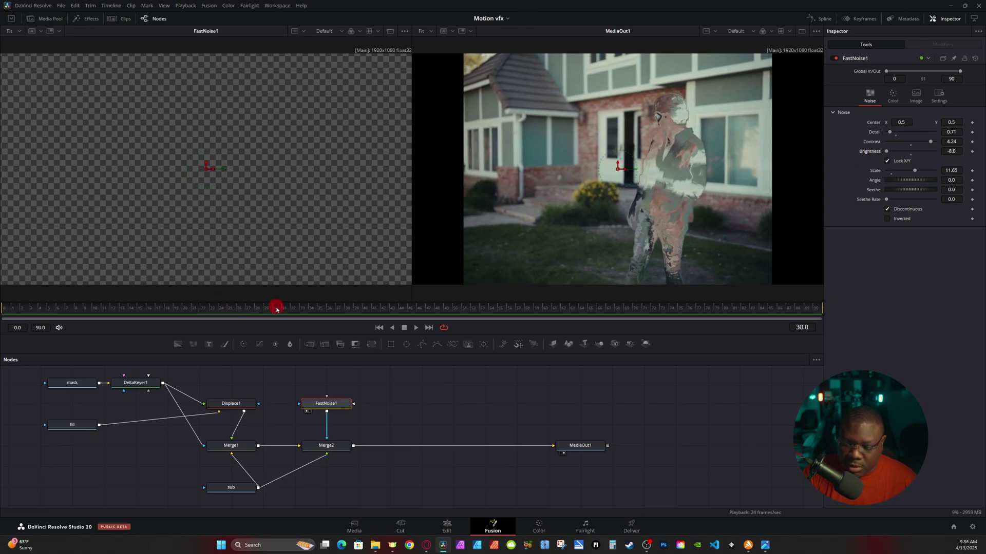
left_click(971, 153)
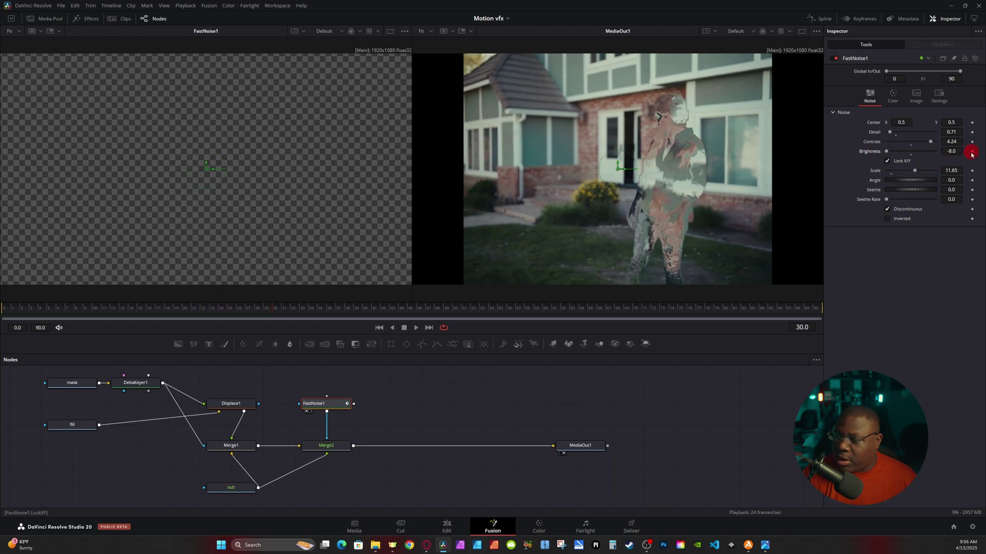
mouse_move(336, 310)
left_mouse_down()
mouse_move(517, 308)
mouse_move(491, 309)
left_mouse_up()
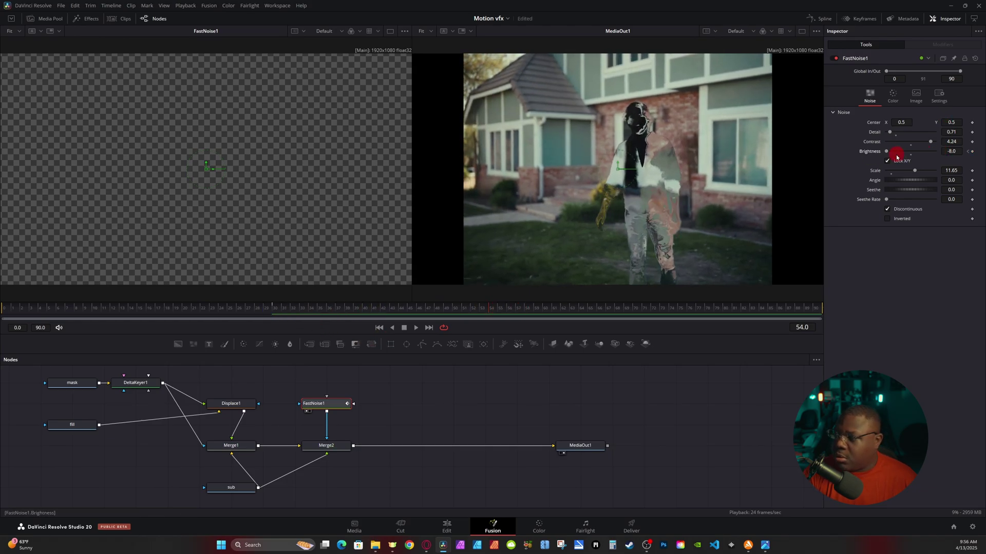
left_click_drag(897, 156, 958, 153)
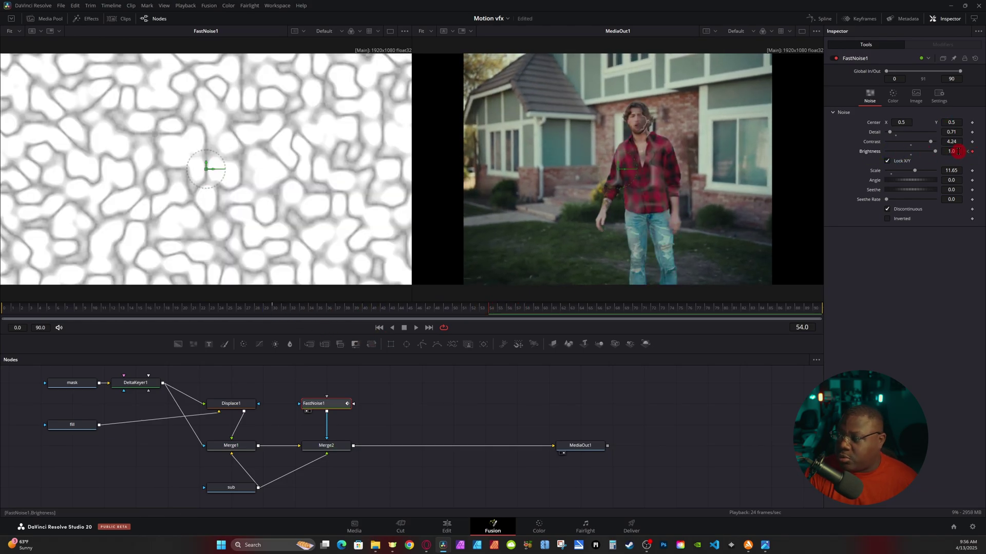
left_click(958, 151)
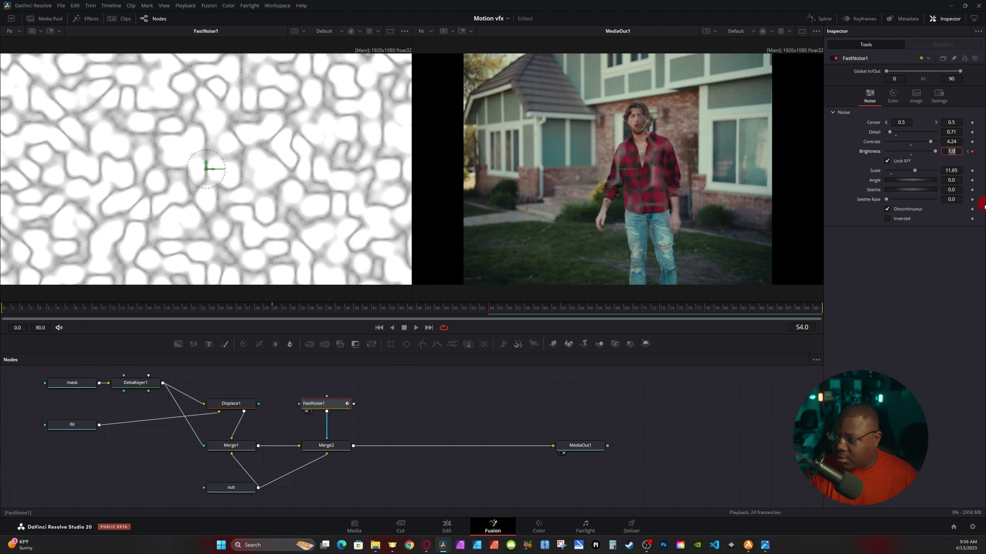
type("8")
key("Tab")
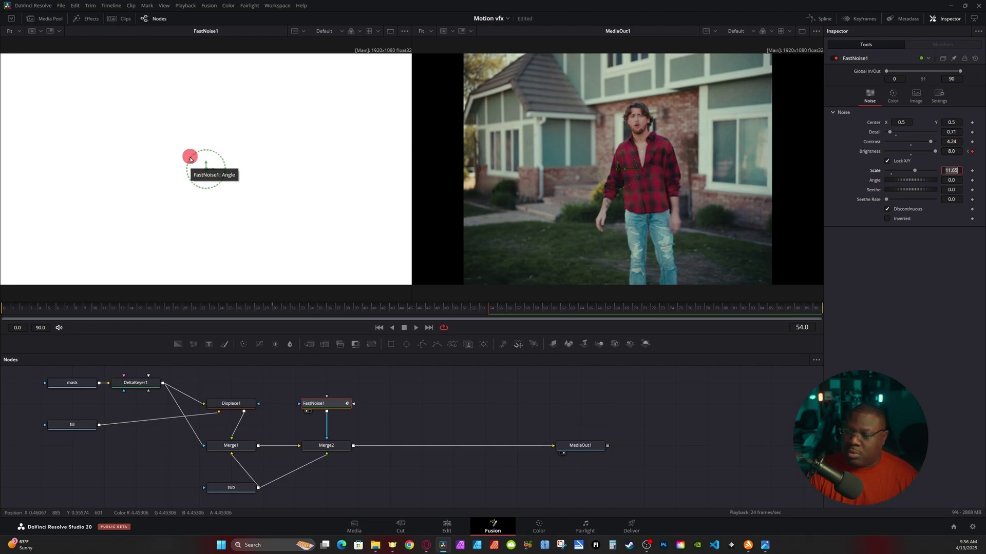
- Preview the brightness animation from frame 30, add Seethe motion, and play it back
left_click(279, 312)
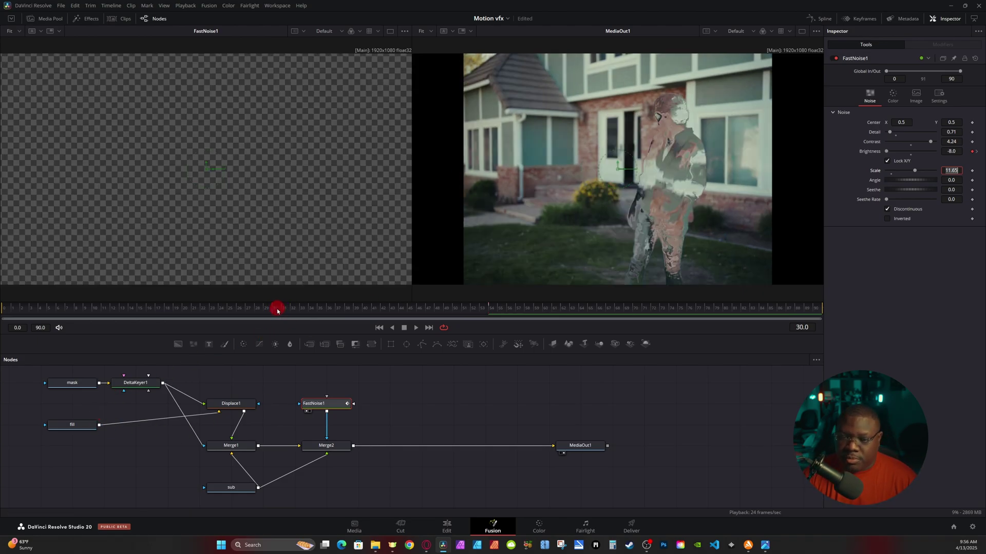
left_click_drag(298, 307, 389, 312)
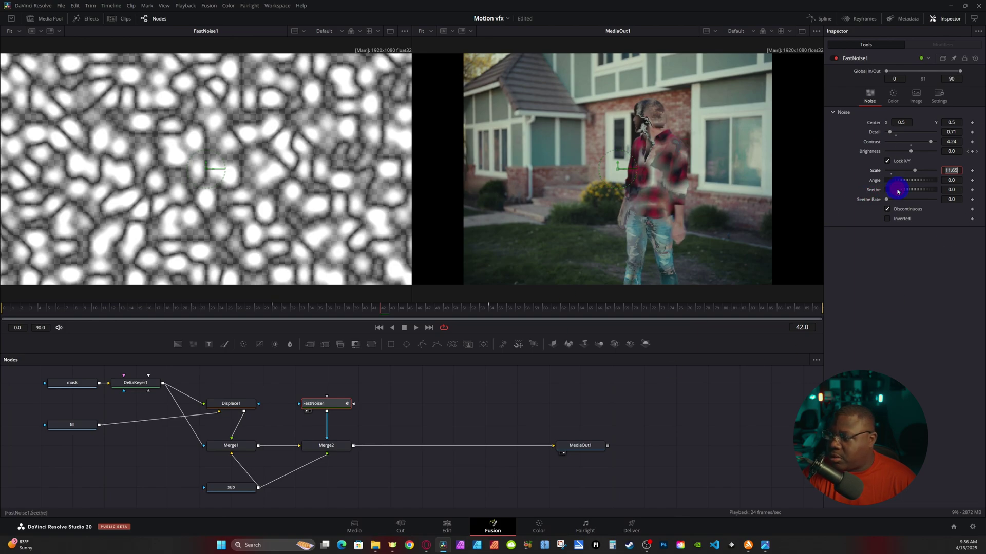
left_click_drag(898, 191, 919, 190)
key("space")
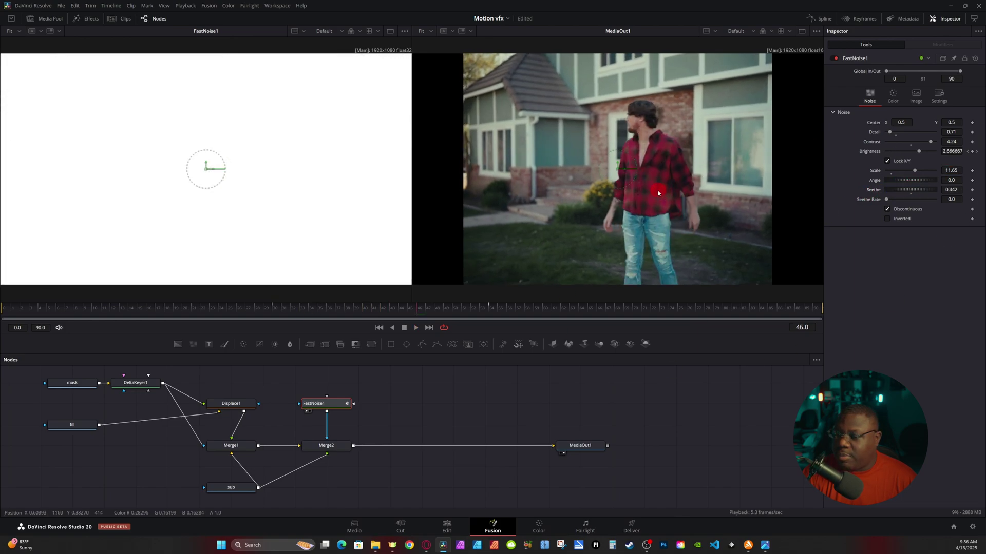
left_click_drag(384, 308, 365, 308)
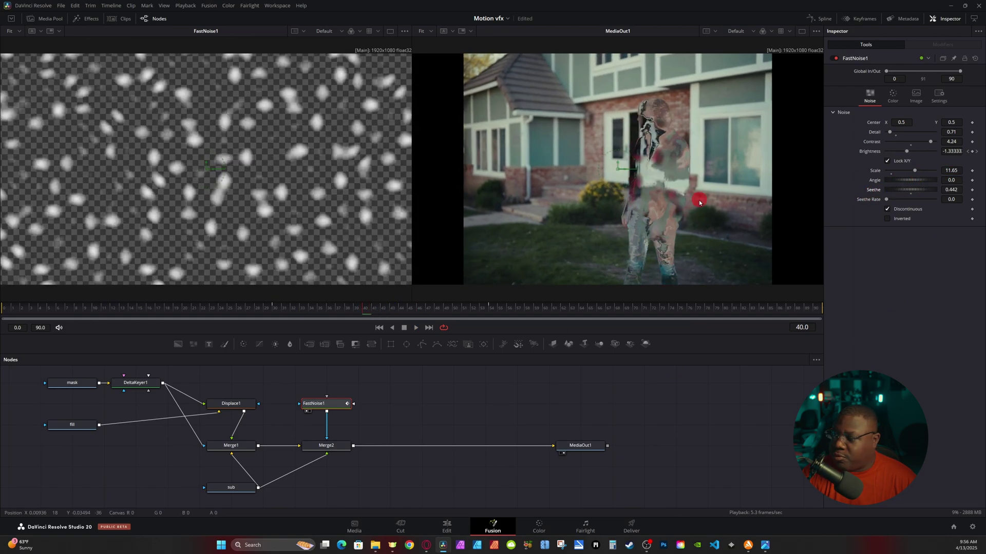
- Unlink X/Y scale with X Scale 9.65, tune Detail and Contrast, uncheck Discontinuous, set Detail to 7.64
left_click(888, 161)
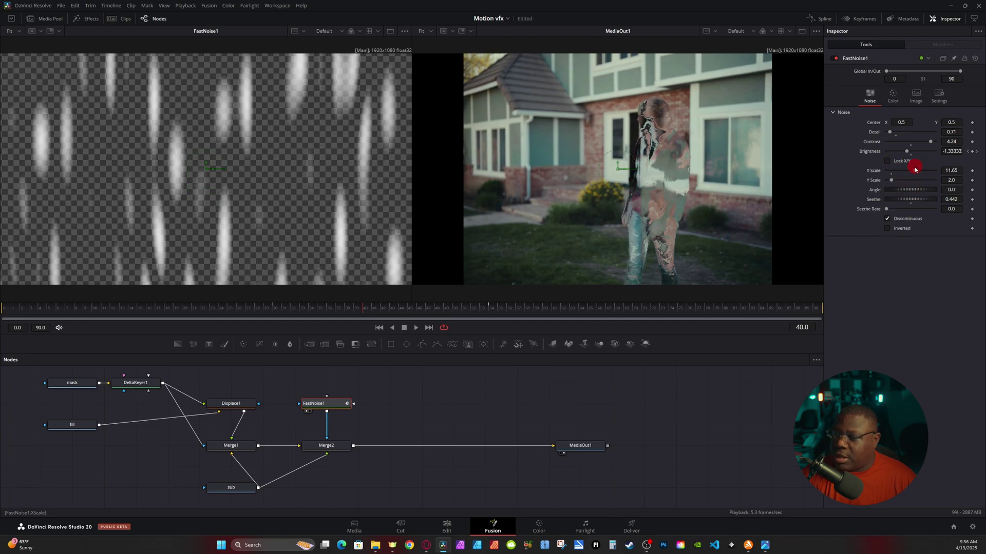
mouse_move(903, 174)
left_mouse_down()
mouse_move(912, 173)
mouse_move(884, 180)
left_mouse_up()
left_click_drag(367, 310, 426, 311)
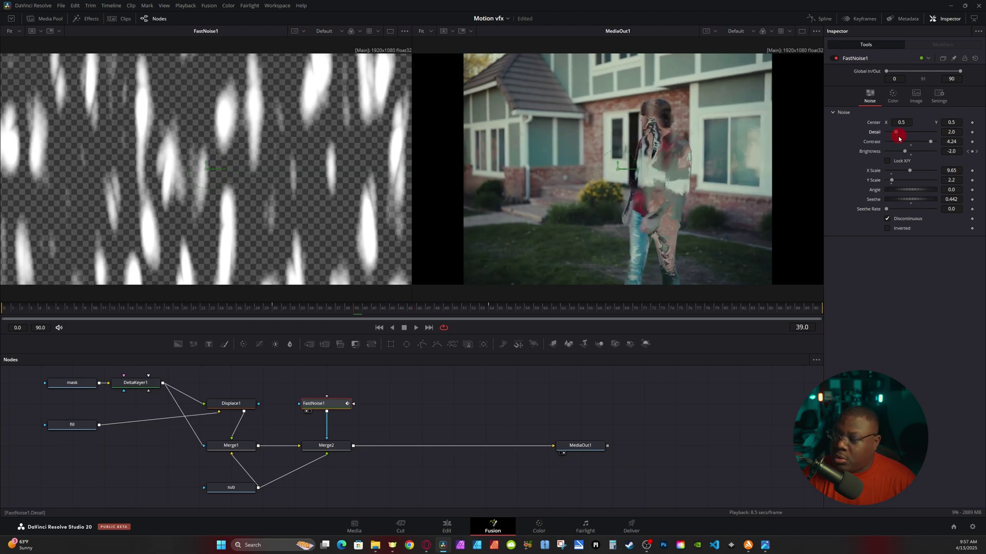
left_click_drag(898, 132, 926, 146)
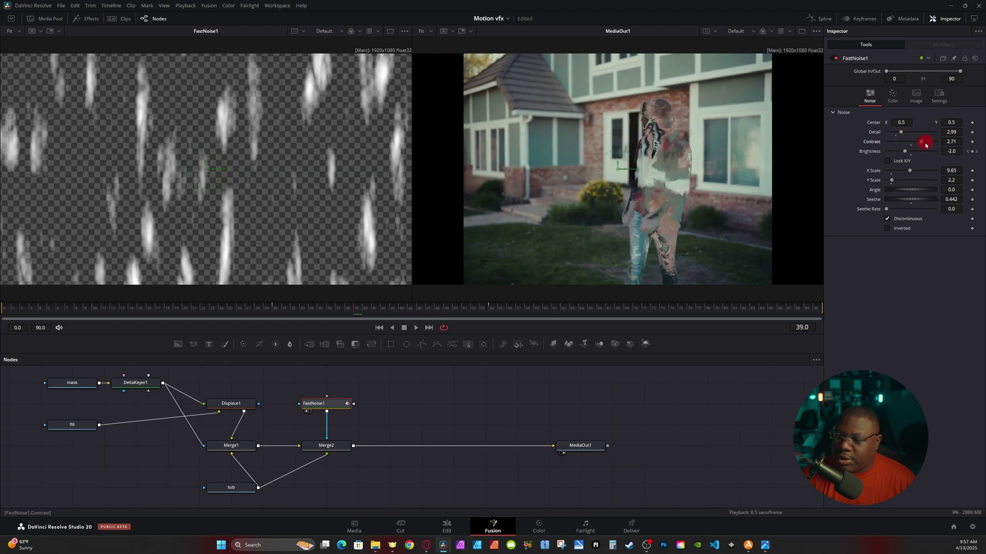
left_click(888, 218)
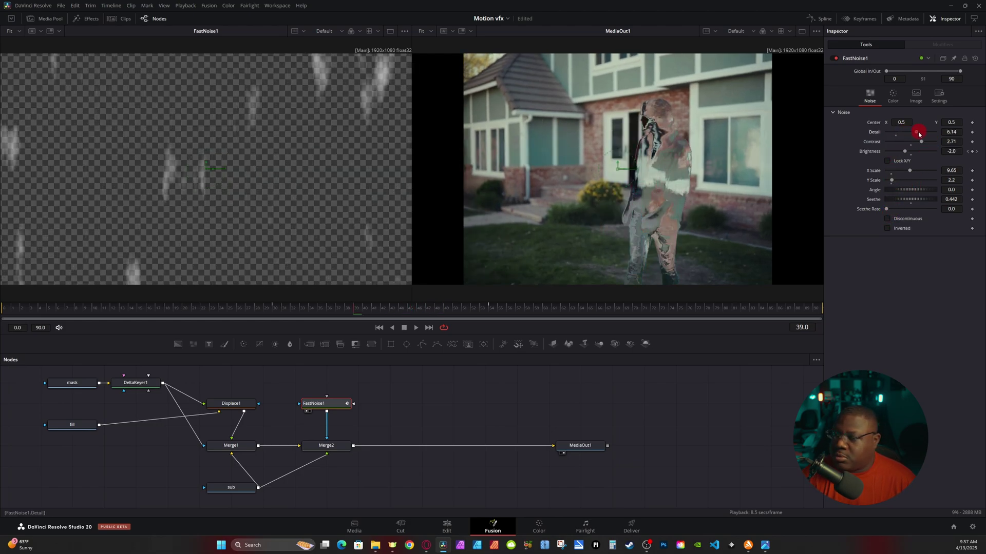
left_click_drag(919, 134, 926, 134)
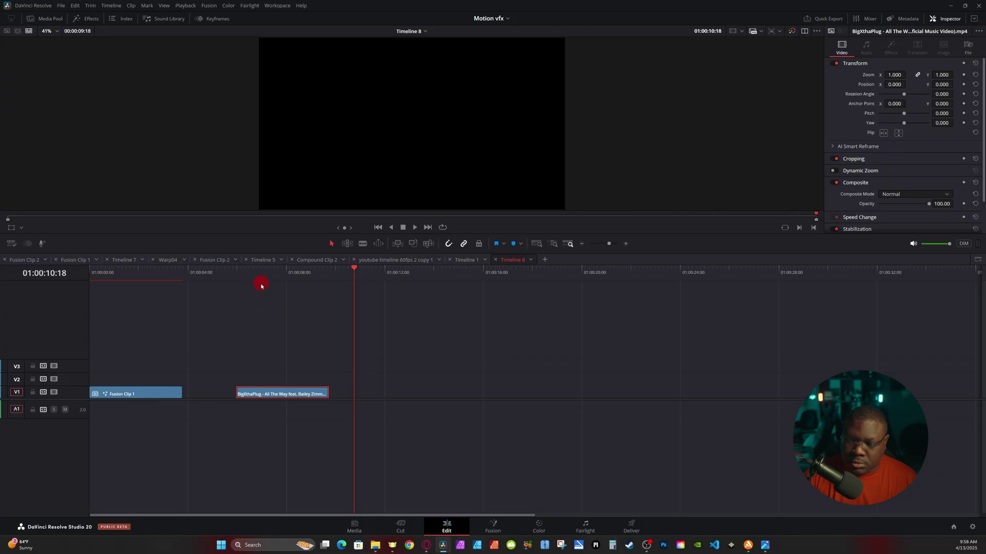
- Jump to the music-video clip's start on Timeline 8, play it, then bring it into Fusion
left_click(245, 276)
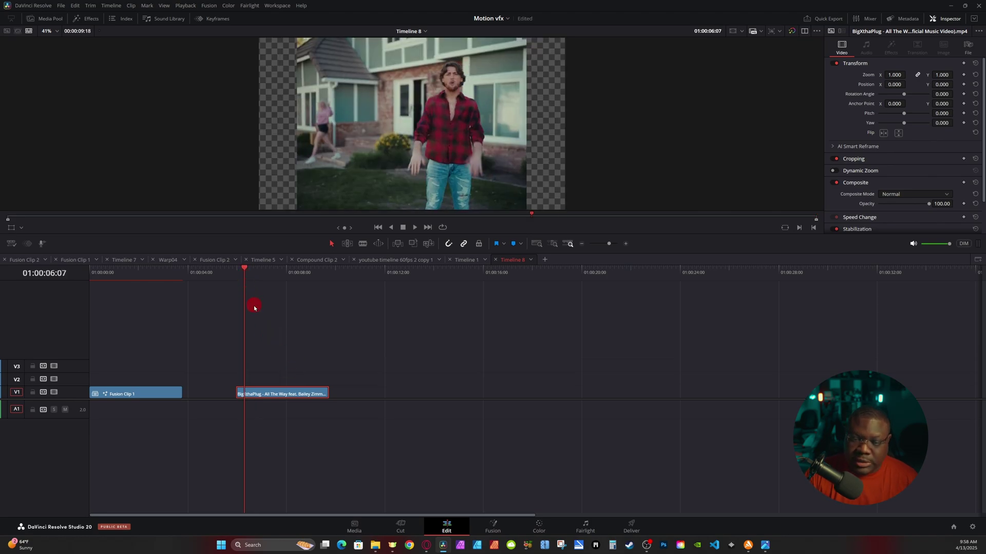
key("space")
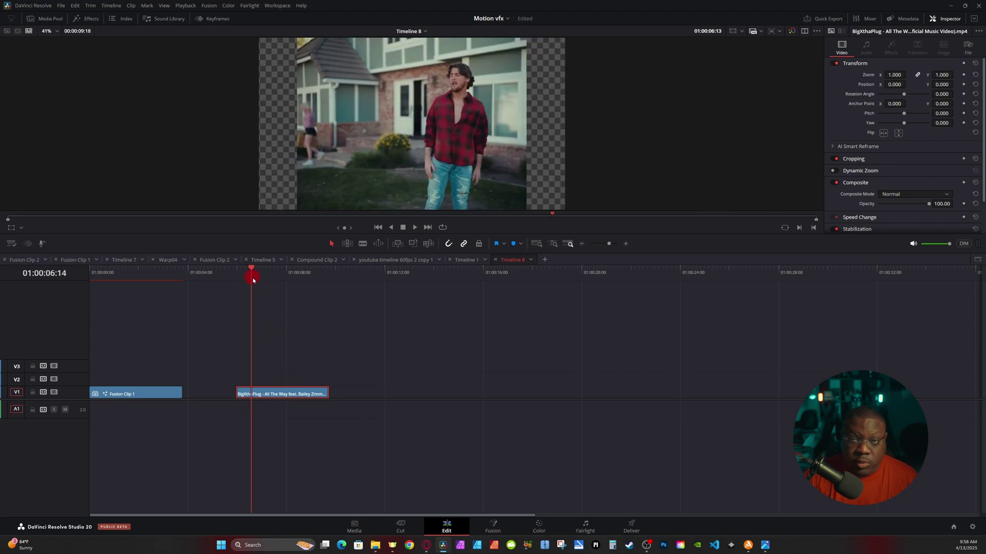
left_click(506, 527)
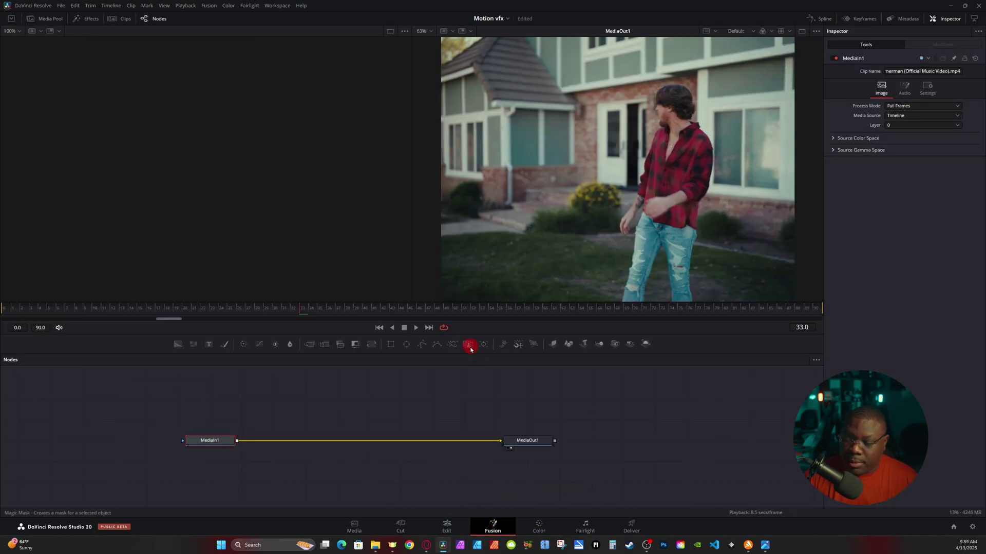
- Insert a Magic Mask, stroke the man from head to legs, set Mode to Better, track forward
left_click(444, 343)
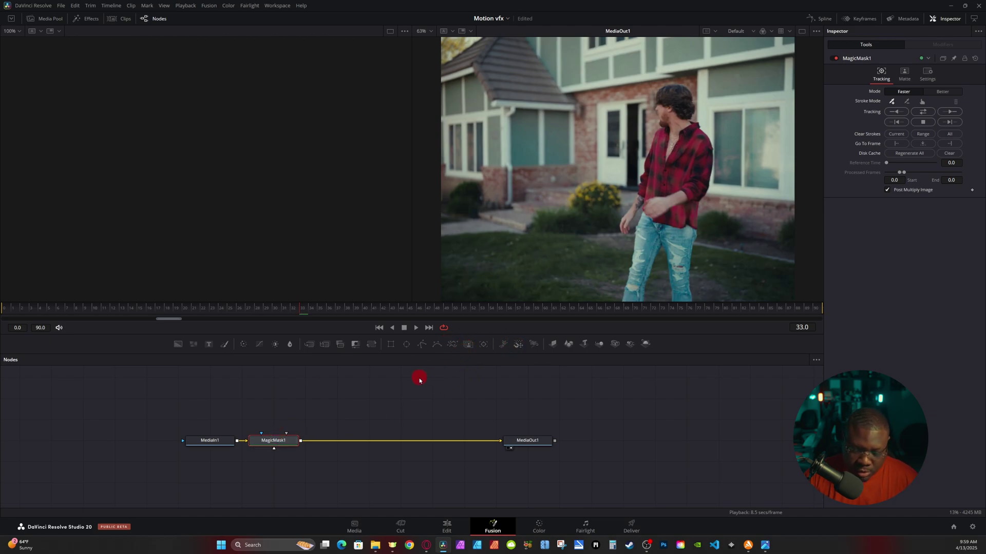
key("shift+space")
type("dsp")
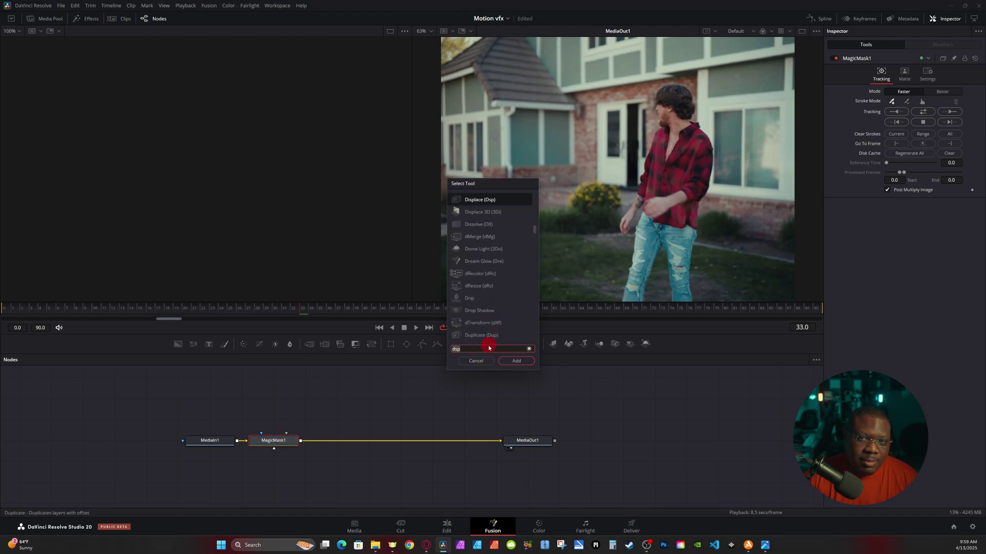
left_click(483, 364)
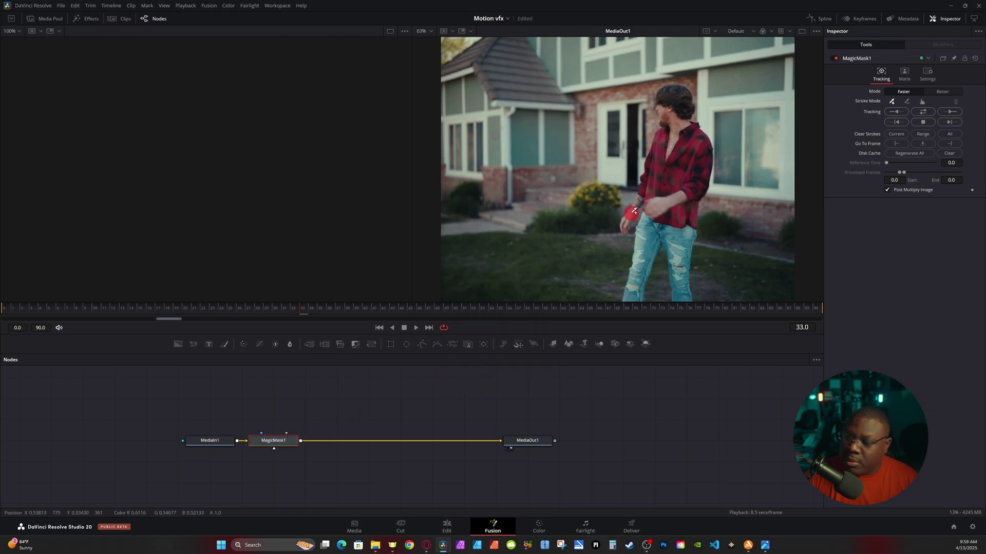
mouse_move(675, 88)
left_mouse_down()
mouse_move(693, 175)
mouse_move(652, 201)
mouse_move(636, 262)
mouse_move(673, 219)
mouse_move(679, 263)
left_mouse_up()
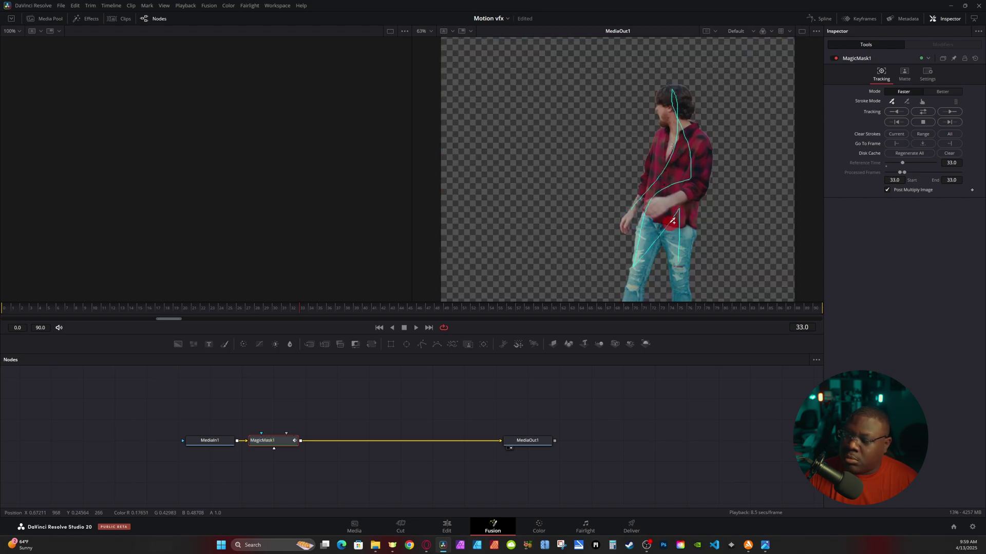
left_click(950, 95)
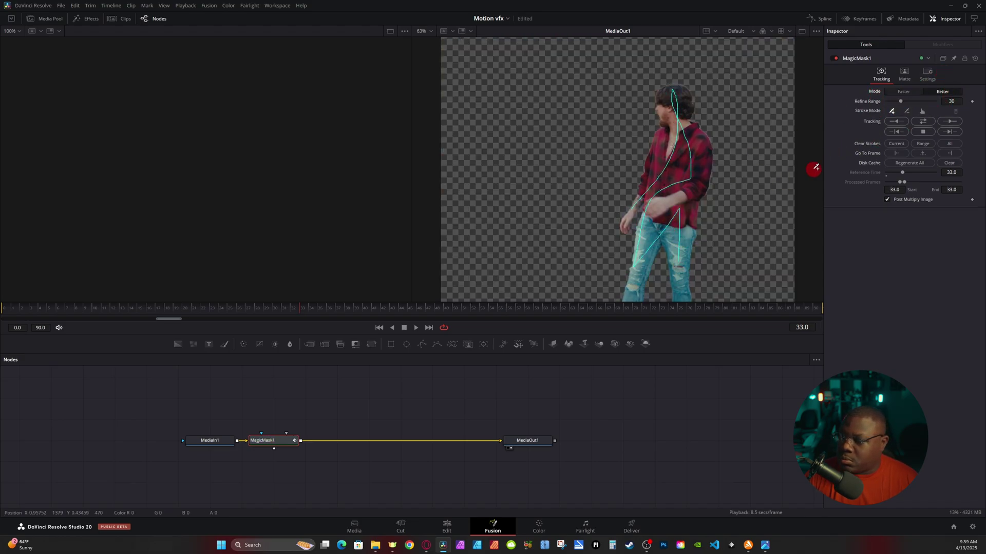
left_click(949, 122)
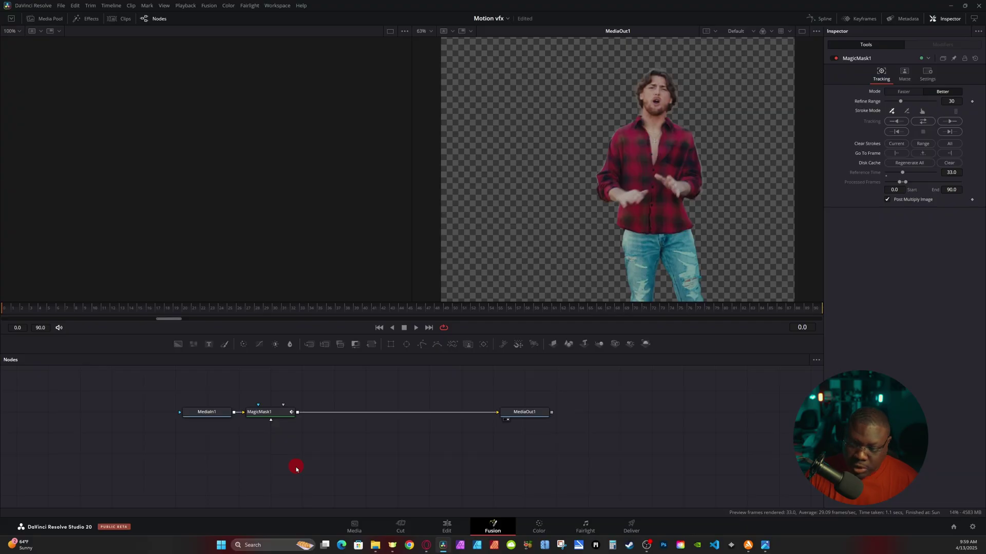
key("shift+space")
- Add an Object Removal node fed by MagicMask1 and the MediaIn1 footage
type("object")
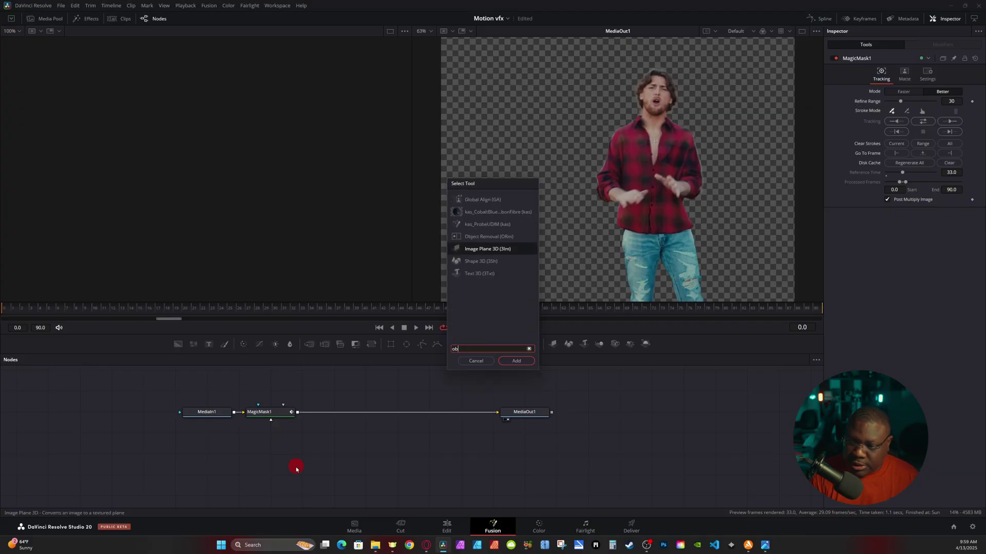
key("Return")
left_click_drag(299, 414, 283, 472)
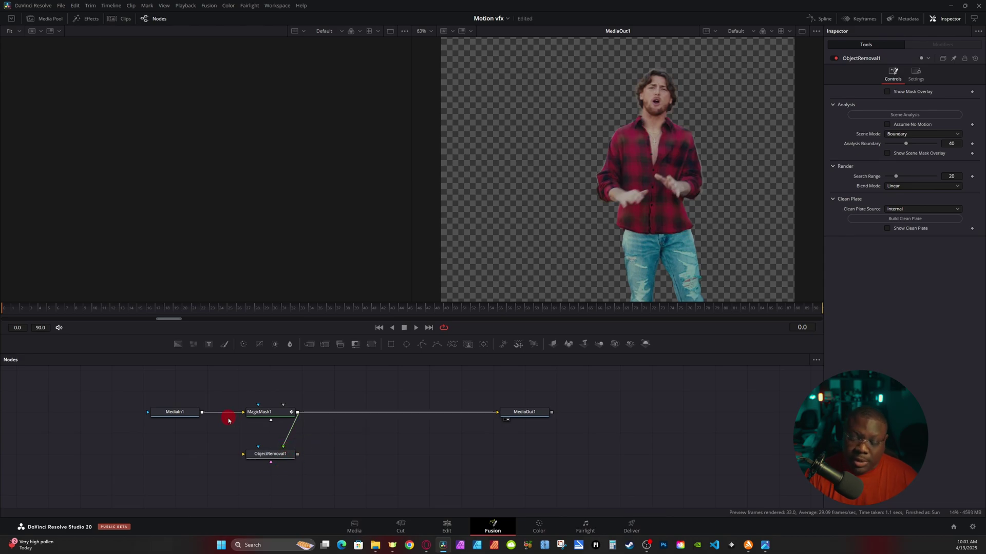
left_click_drag(202, 413, 244, 455)
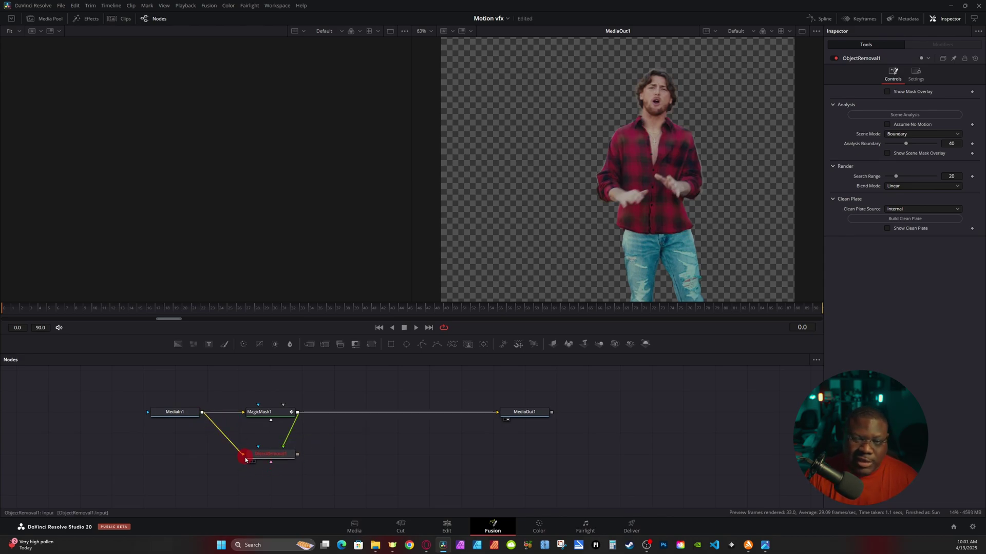
- View ObjectRemoval1 in the left viewer and run Scene Analysis, toggling the mask overlay
left_click(273, 456)
key("1")
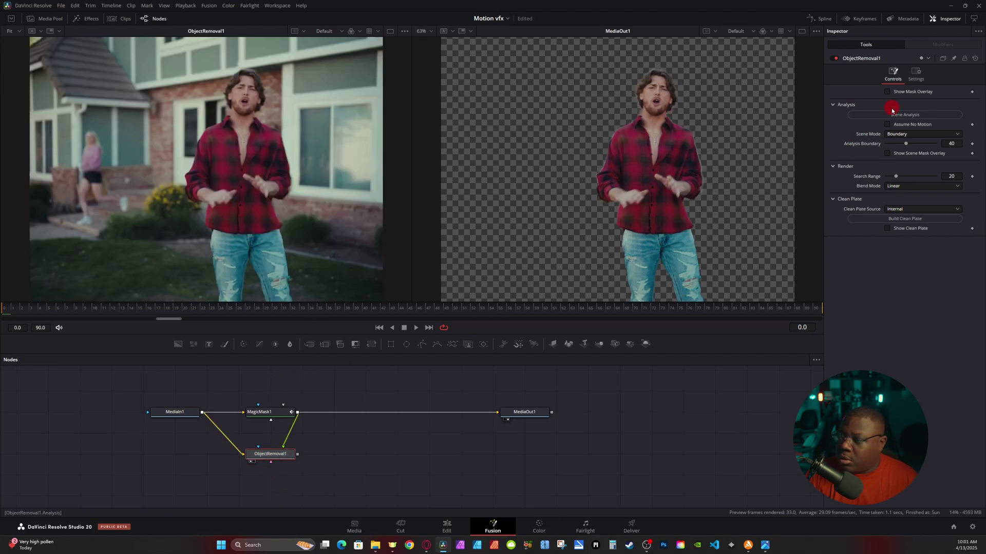
left_click(887, 92)
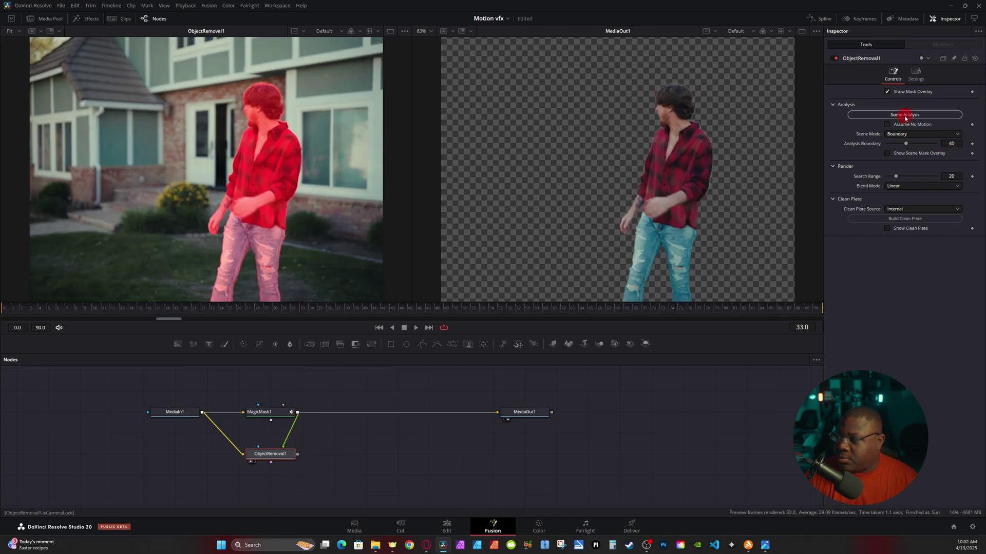
left_click(905, 115)
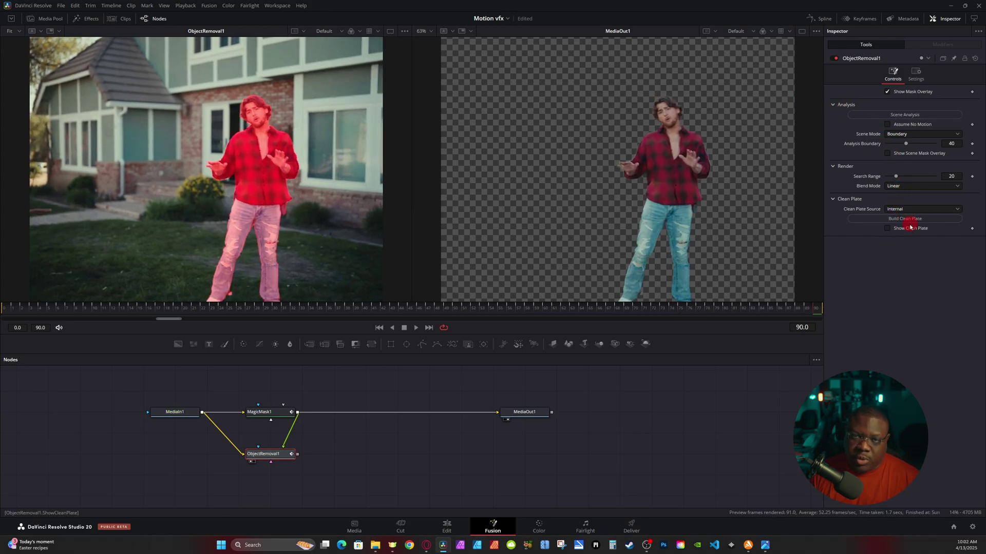
left_click(887, 92)
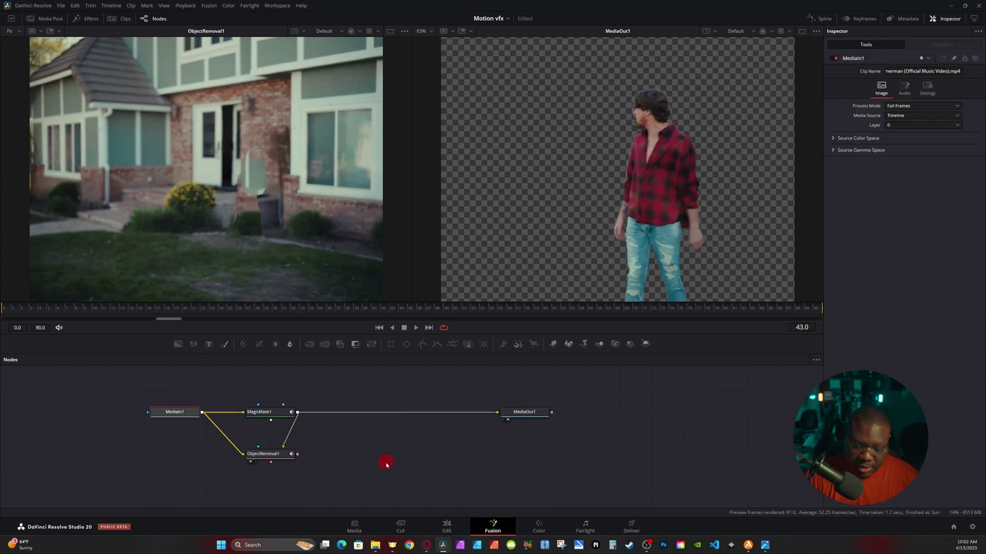
- Add a Displace node via the tool search
key("shift+space")
type("obj")
key("BackSpace")
key("BackSpace")
key("BackSpace")
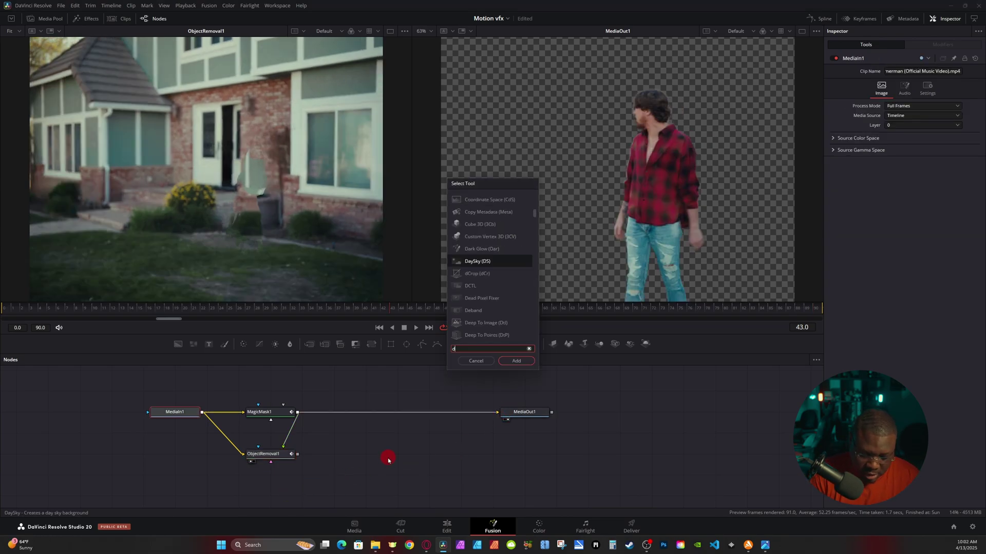
type("displace")
key("Return")
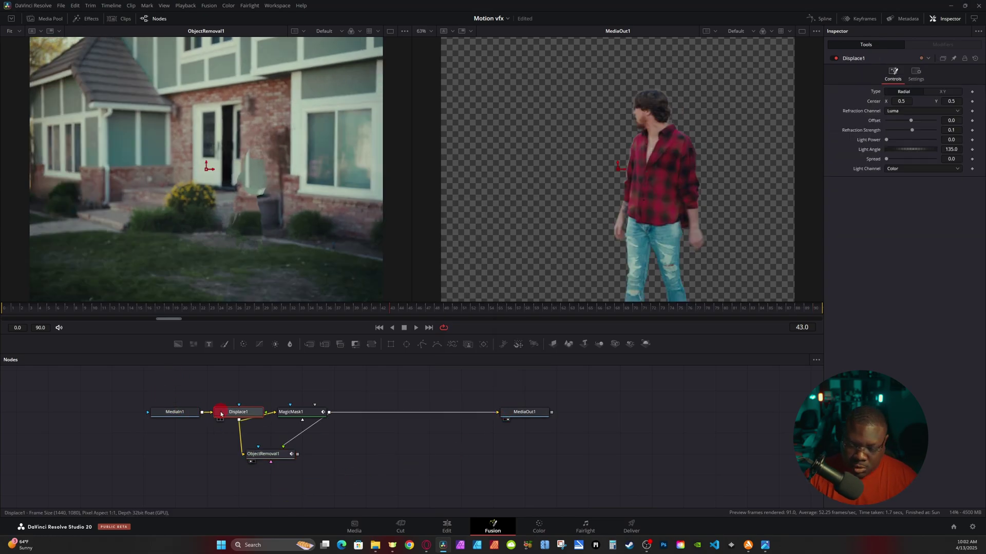
- Wire ObjectRemoval1 into Displace1, MagicMask1 into its refraction input, and Displace1 into MediaOut1
left_click_drag(246, 413, 407, 446)
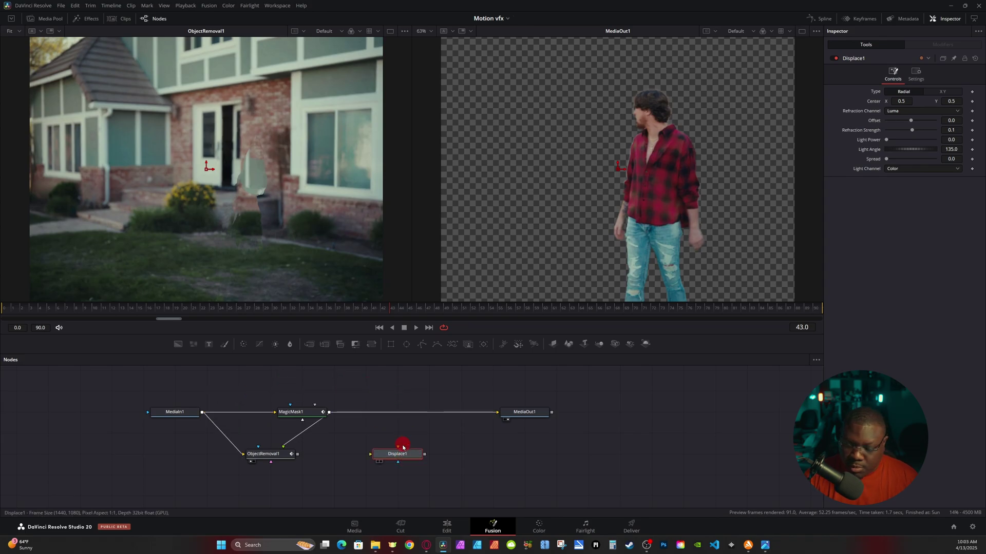
left_click(298, 455)
left_click_drag(298, 454, 384, 454)
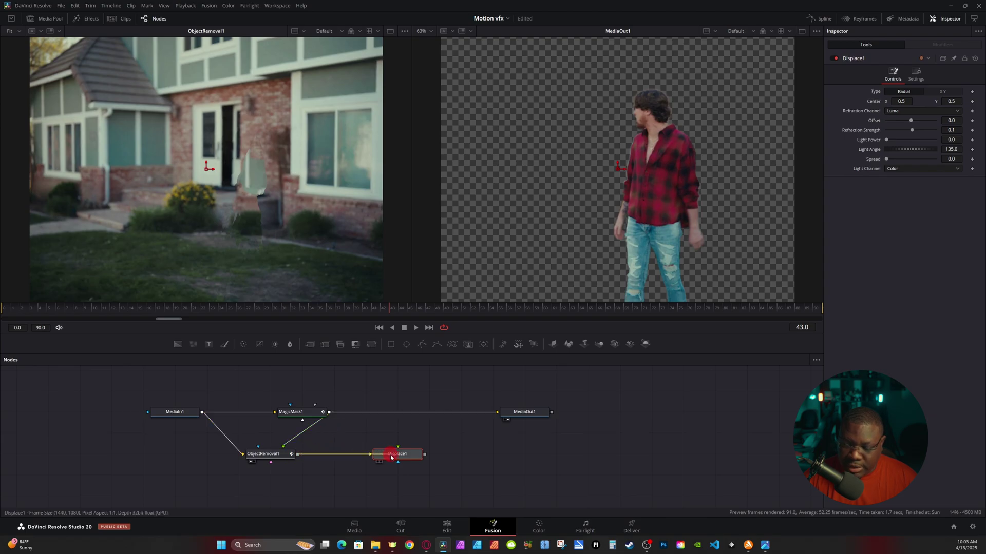
left_click(403, 452)
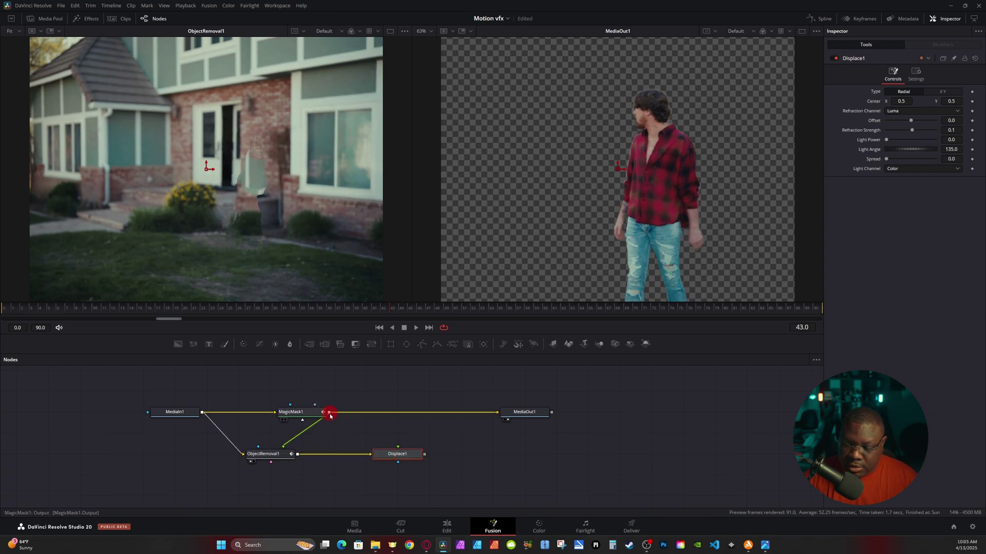
left_click_drag(329, 412, 335, 398)
left_click_drag(403, 427, 374, 471)
left_click_drag(500, 412, 525, 454)
- Set Refraction Strength to 2.0, check frame 26, and merge MediaIn1 over the displacement
left_click(676, 200)
left_click(867, 102)
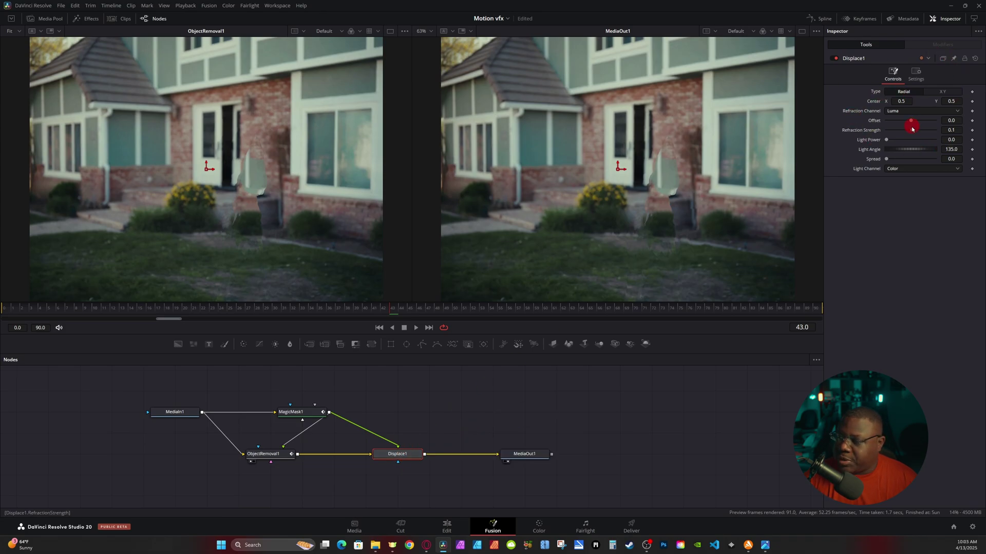
left_click_drag(912, 132, 970, 129)
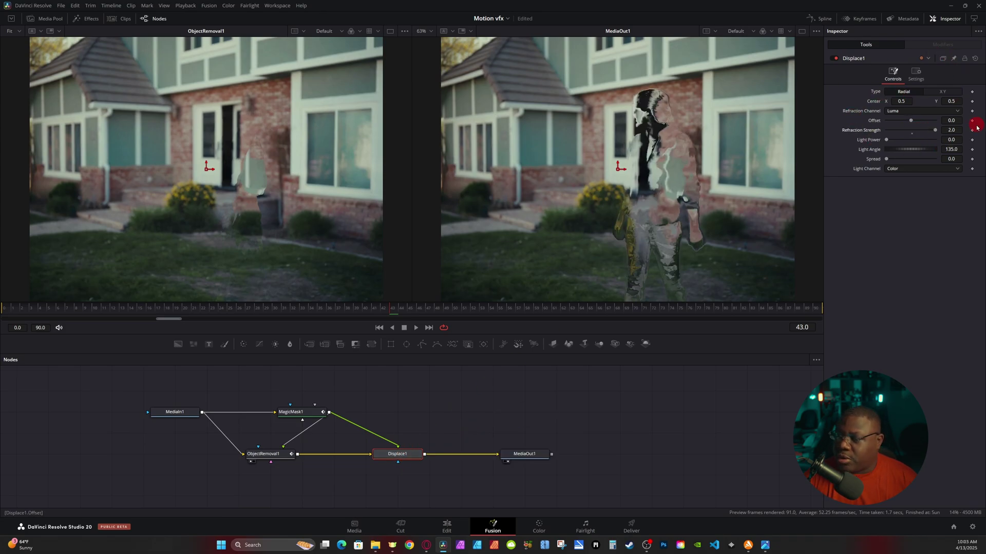
left_click_drag(66, 308, 304, 310)
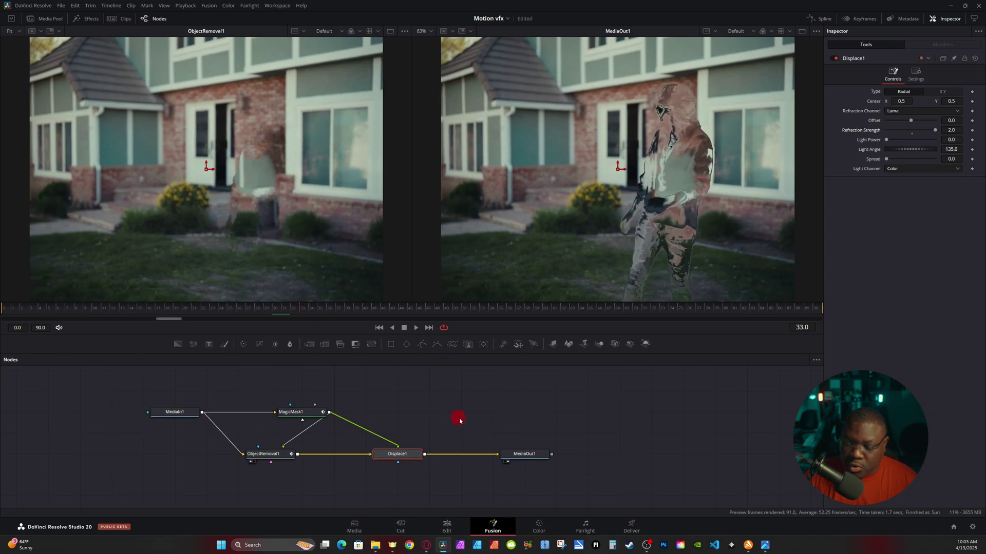
left_click_drag(524, 454, 588, 454)
left_click_drag(202, 412, 444, 445)
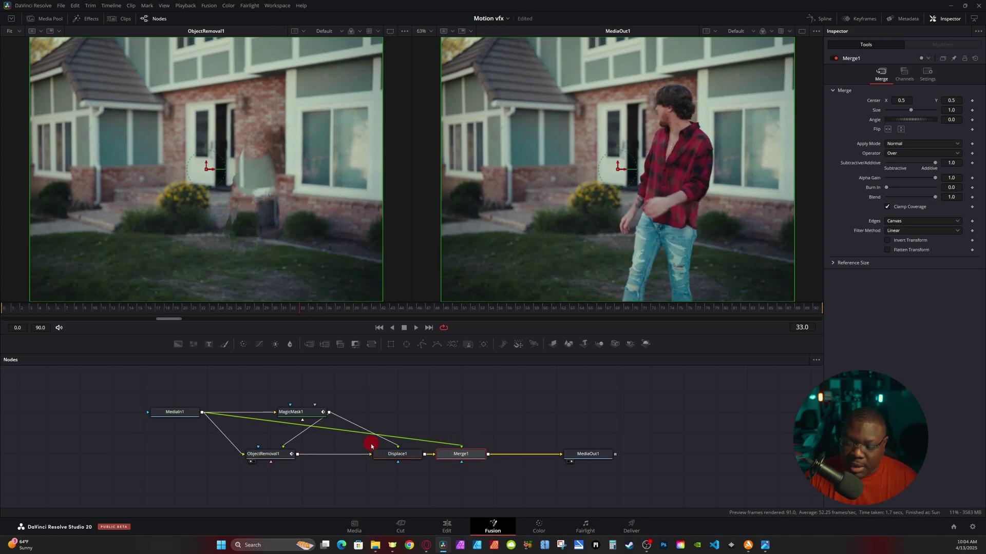
- Add PipeRouter1 on the MediaIn1-to-Merge1 link, raise it above the graph, and check Merge1's Blend at 1.0
left_click(333, 429, "alt")
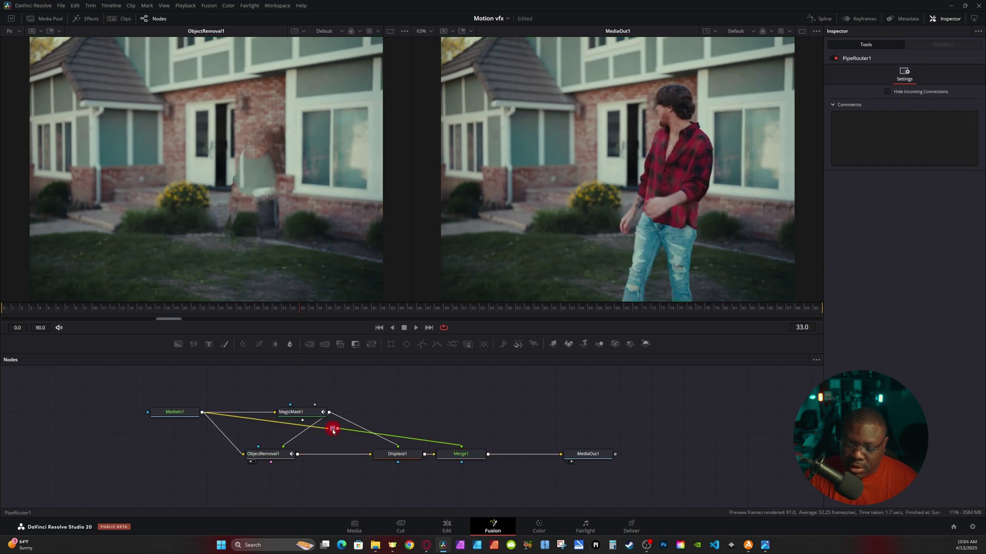
left_click_drag(333, 430, 469, 391)
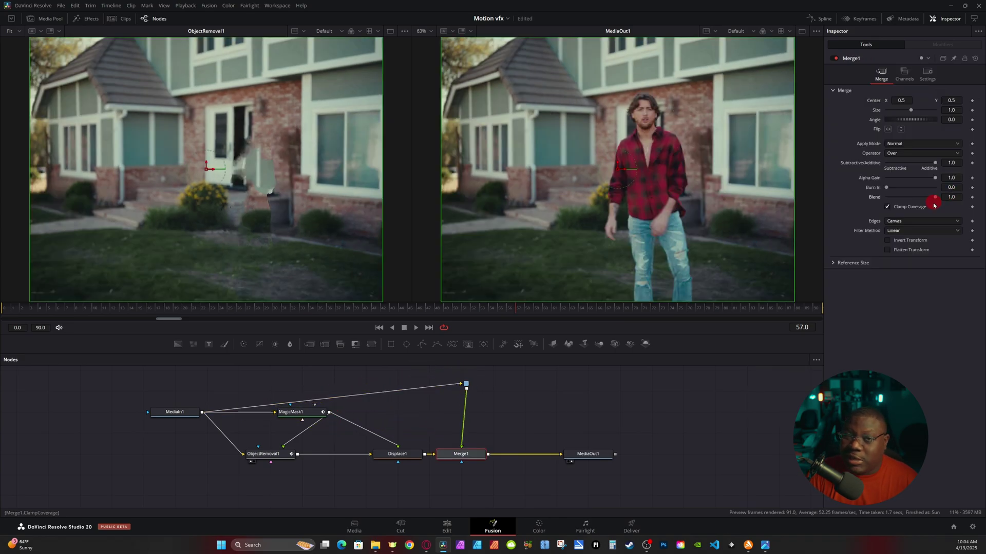
left_click_drag(935, 201, 967, 189)
left_click(466, 385)
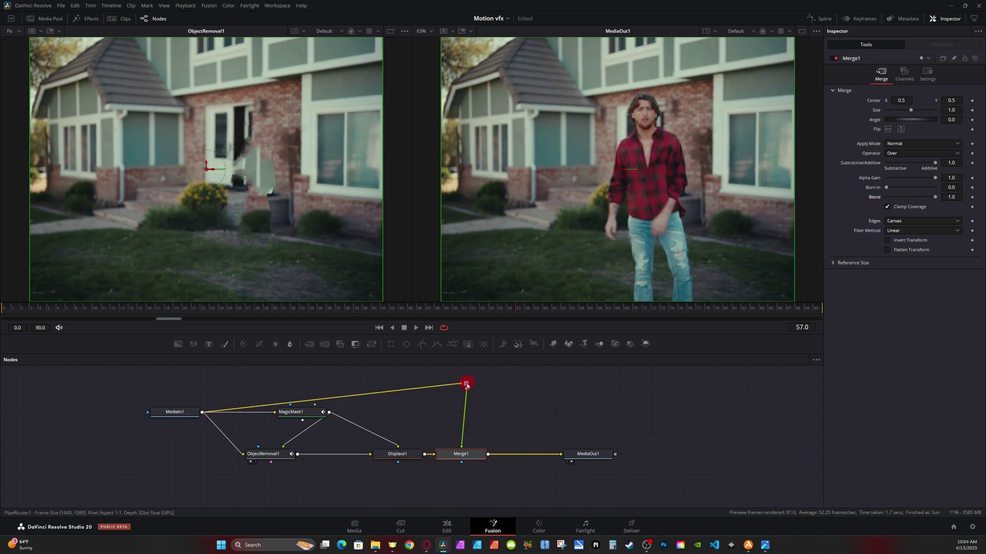